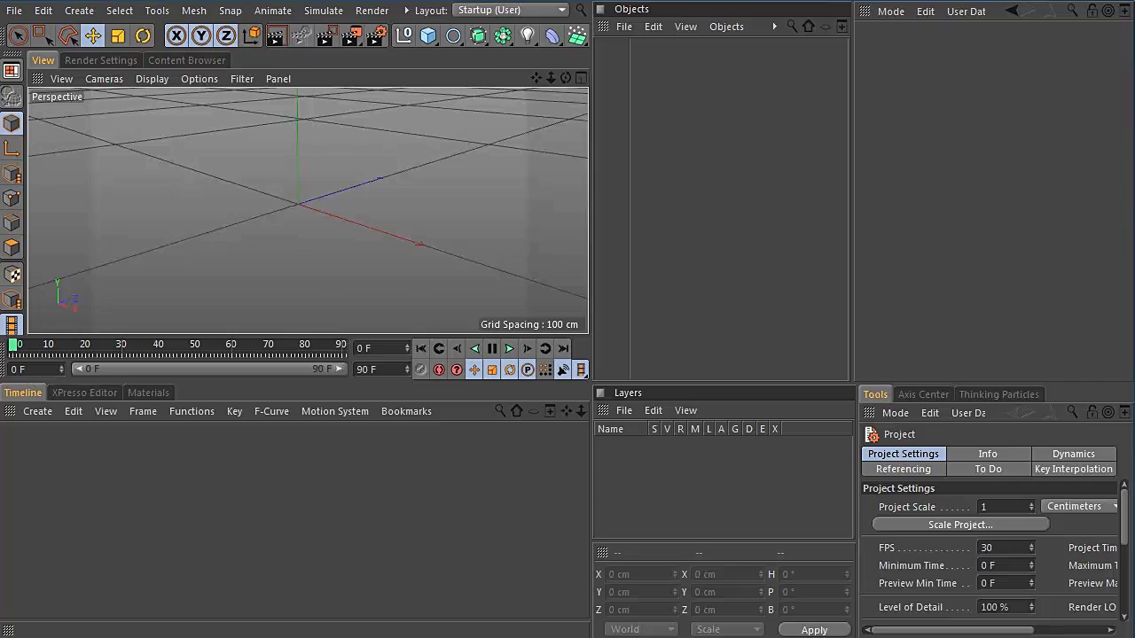
- Play the Ramadan v 002 reference video and pause it
click(675, 637)
key(space)
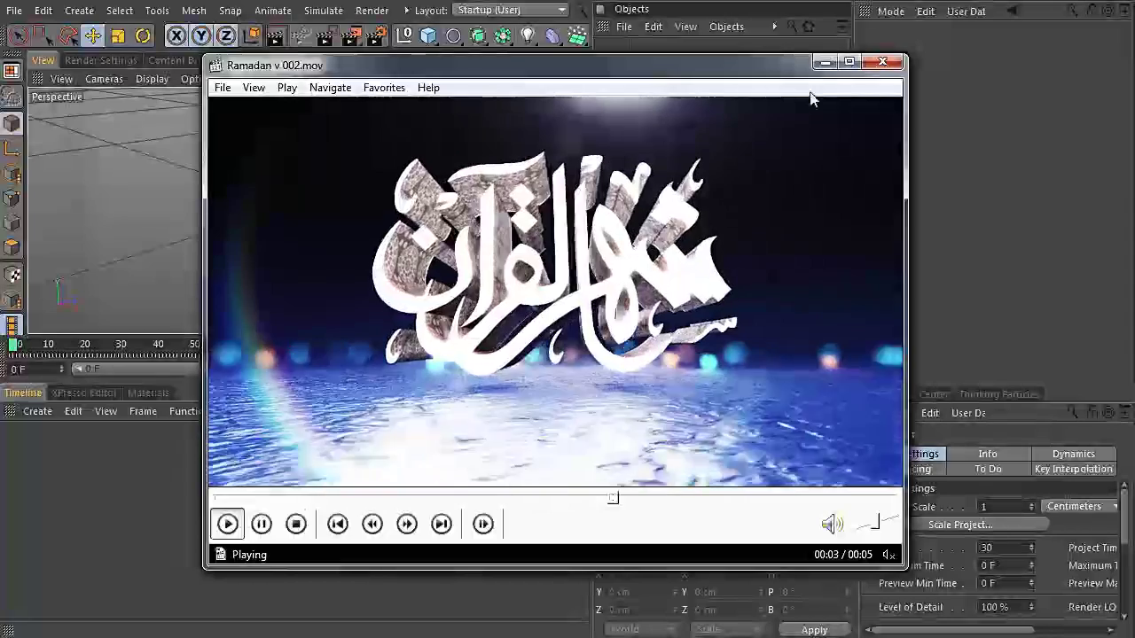
key(space)
- Examine the RAMADAN txt 002 calligraphy image and the Shape_Color texture from the Project Files folder
key(alt+Tab)
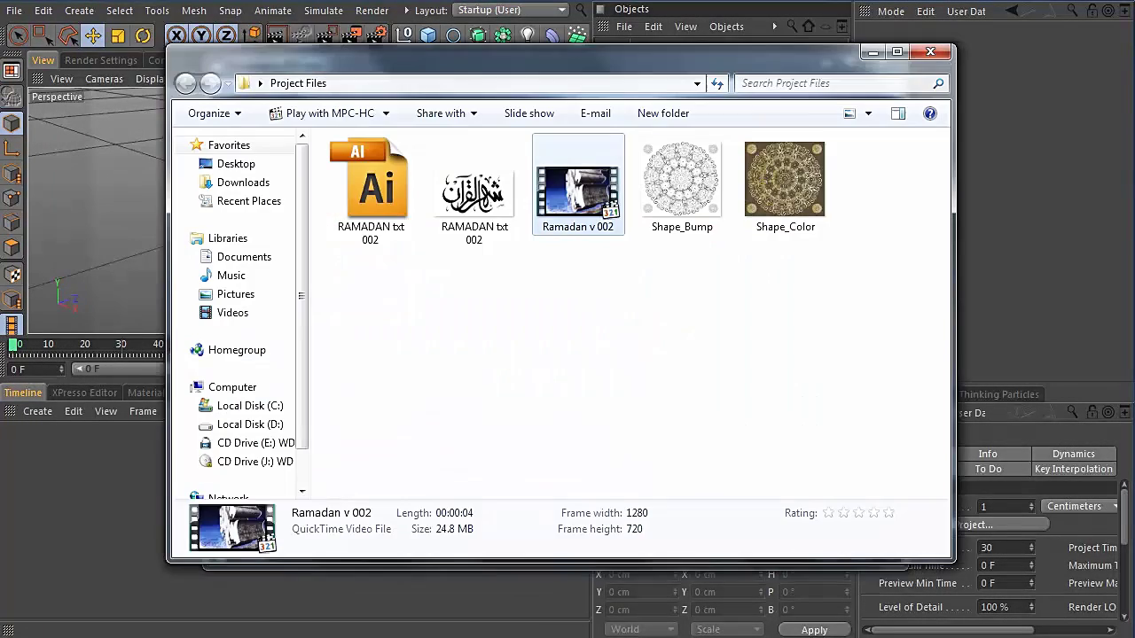
drag(423, 62, 401, 55)
click(395, 289)
key(Right)
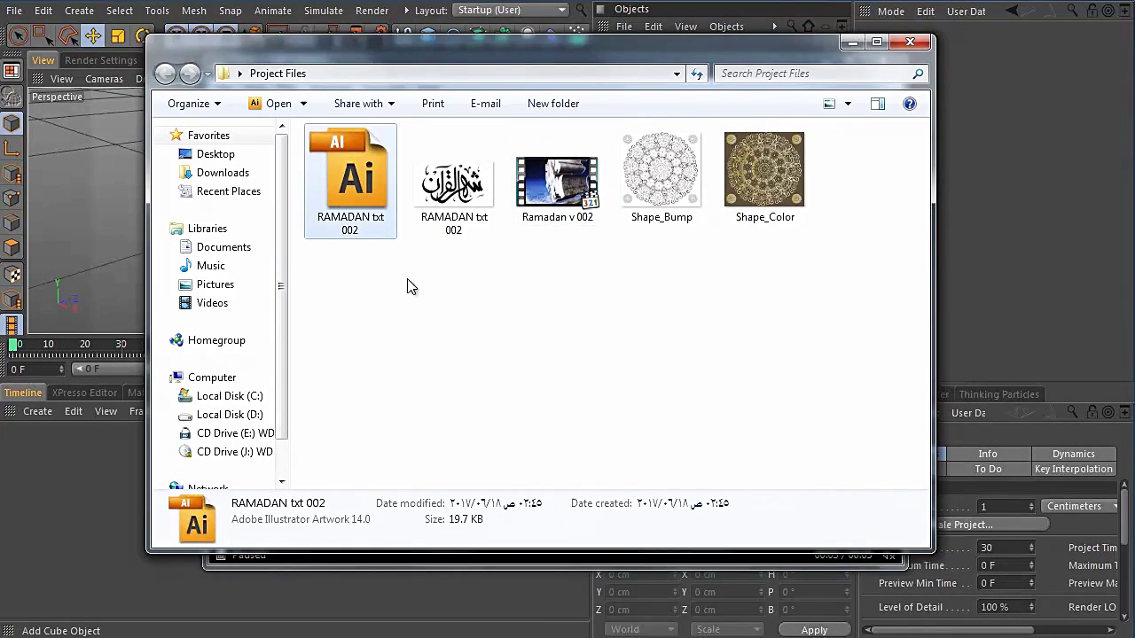
key(Right)
key(Return)
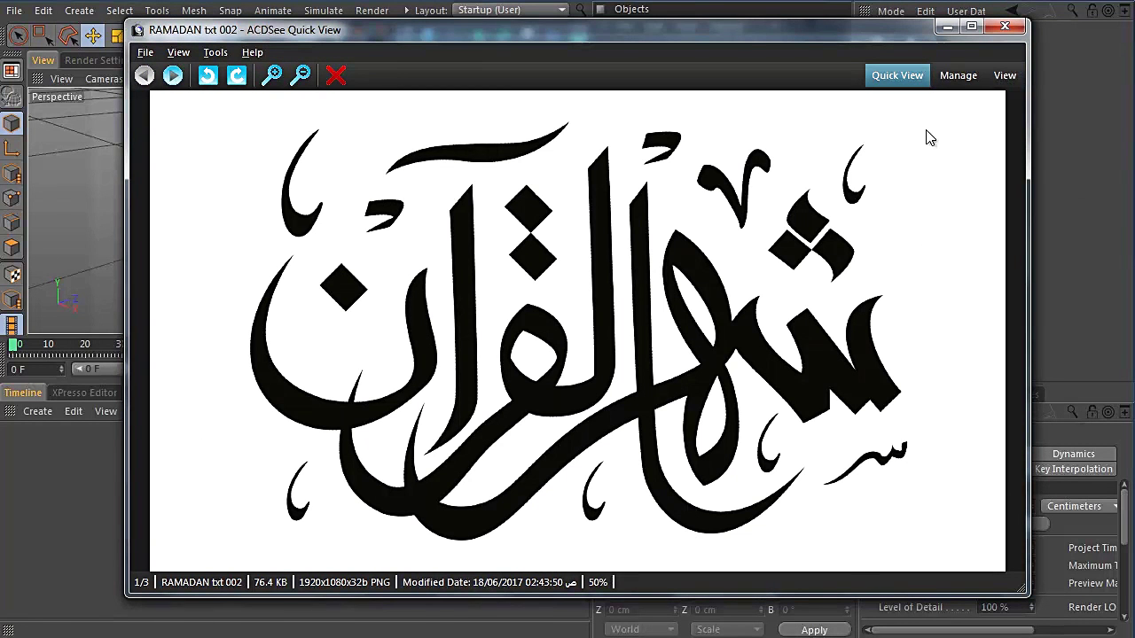
click(947, 27)
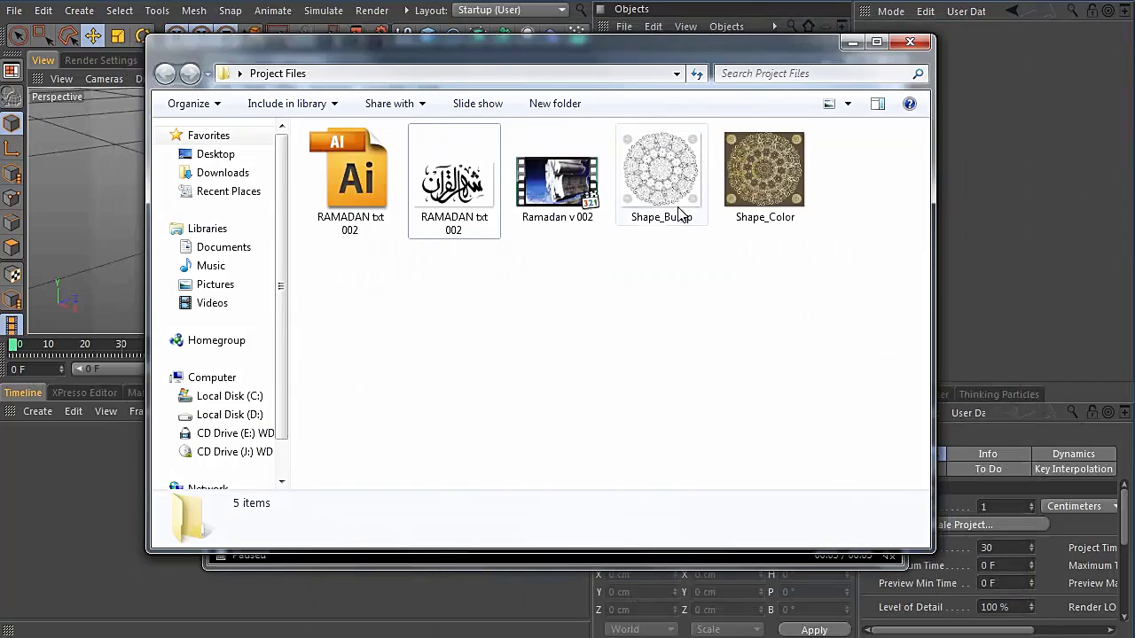
double_click(764, 173)
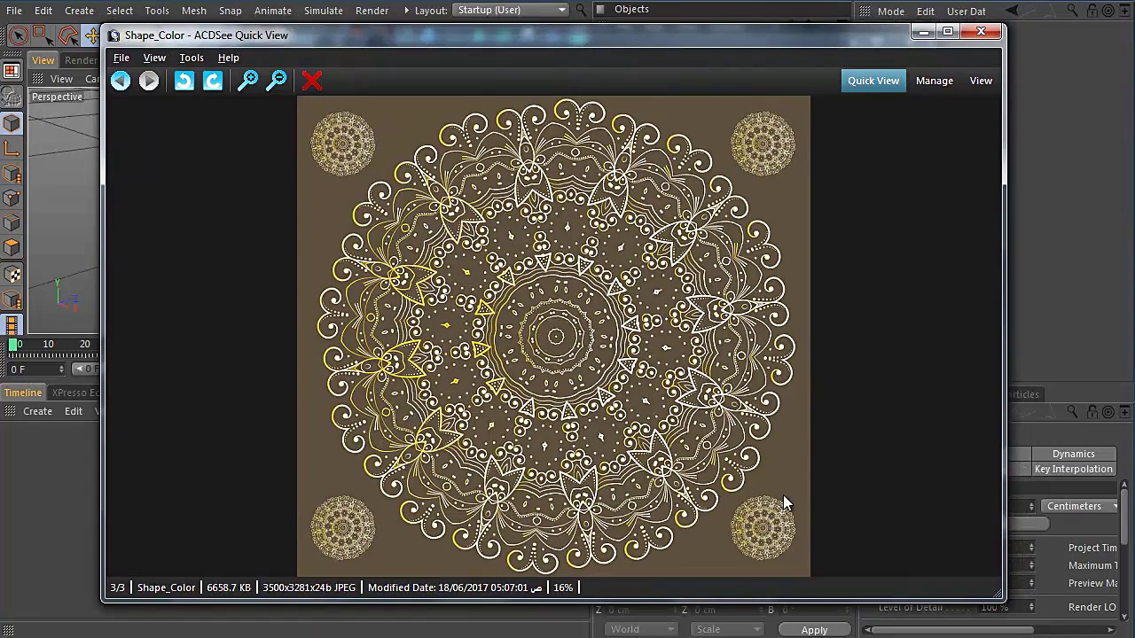
key(Escape)
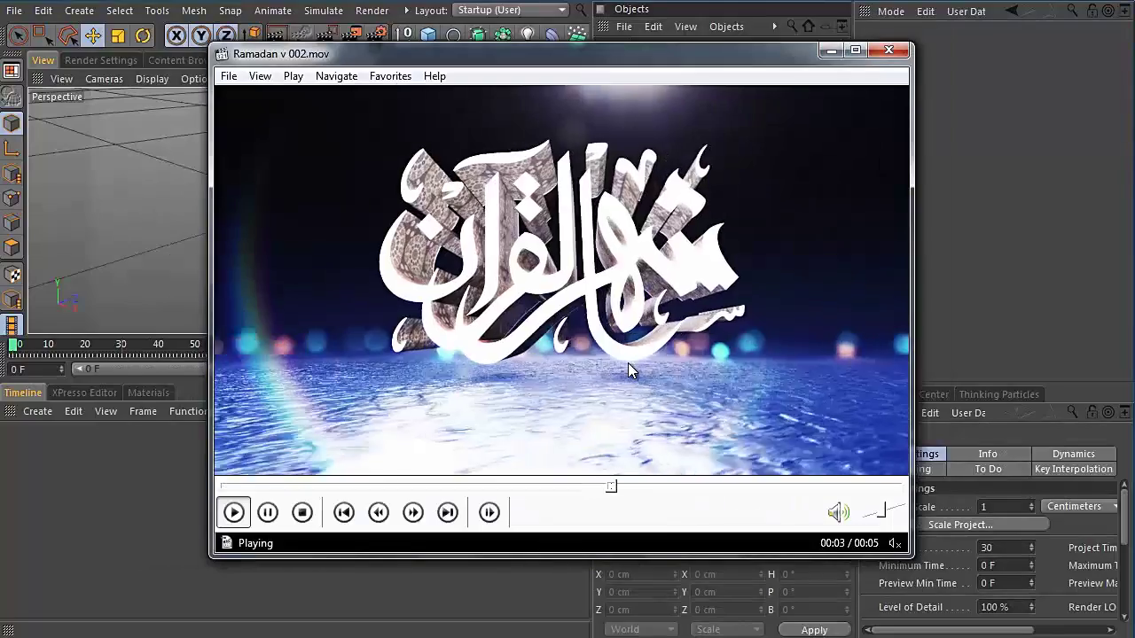
- Review the extruded calligraphy, its ornament texture and the camera movement in the Ramadan v 002 video
click(710, 387)
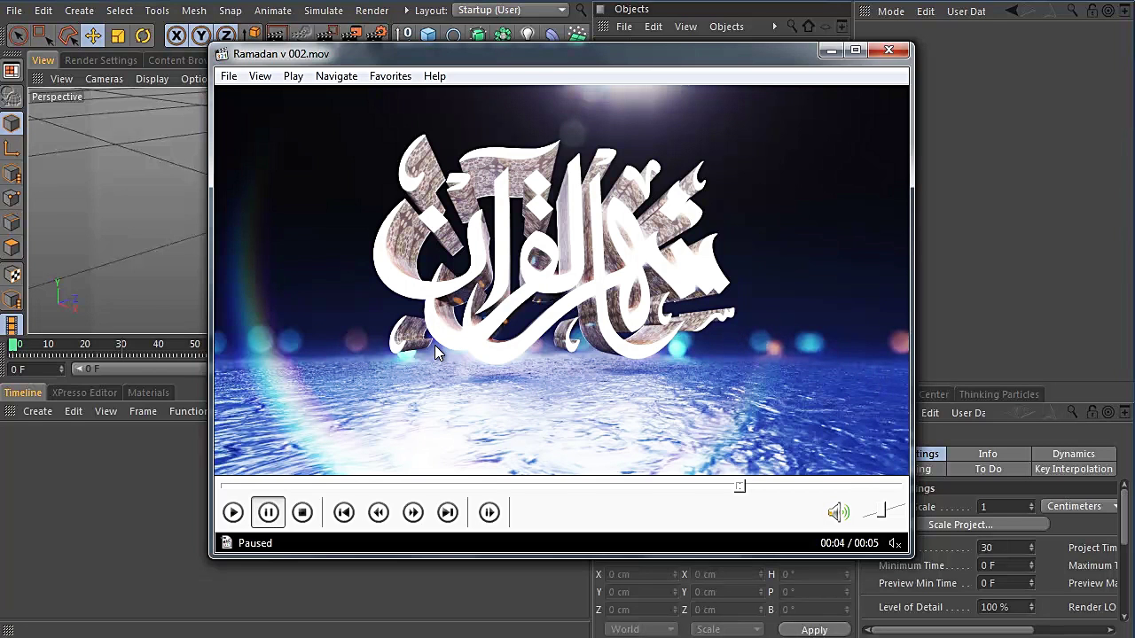
click(420, 404)
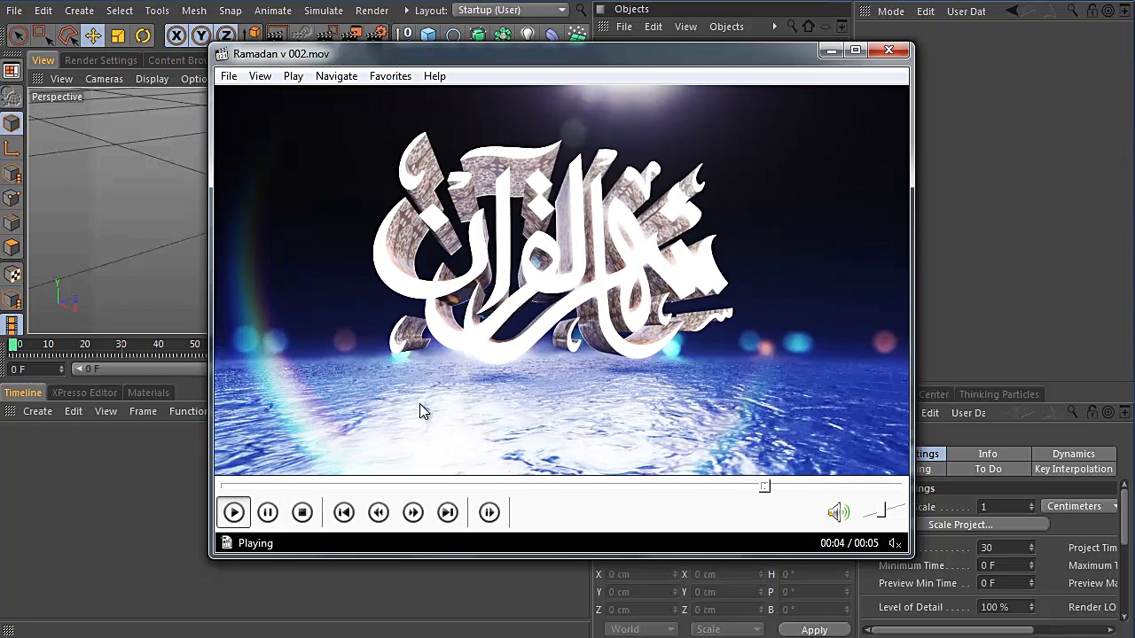
click(822, 414)
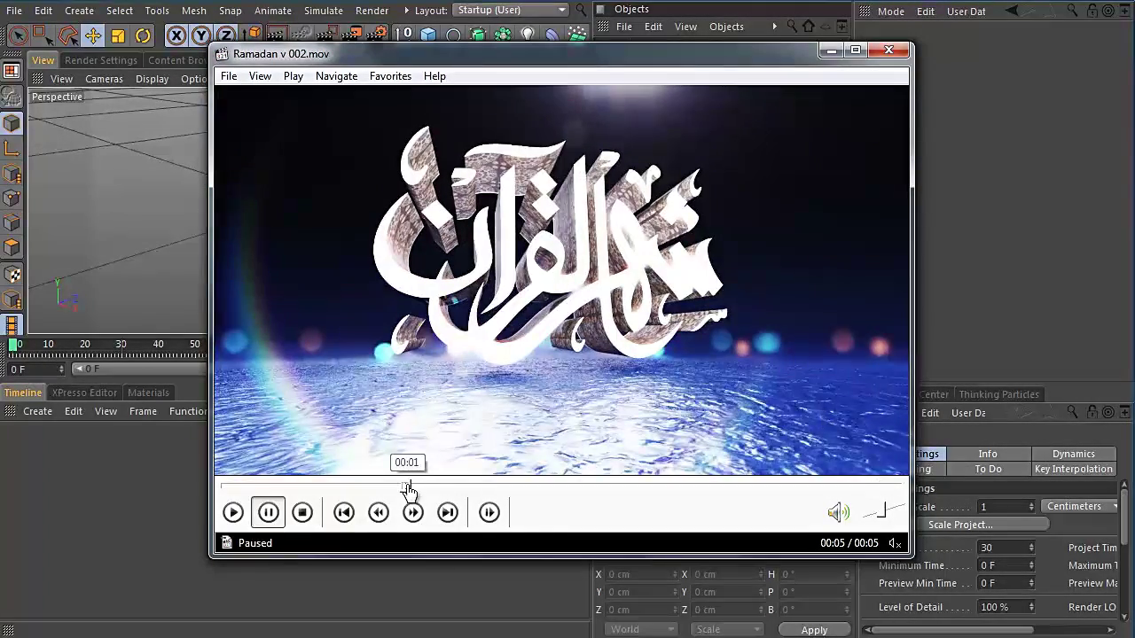
click(326, 416)
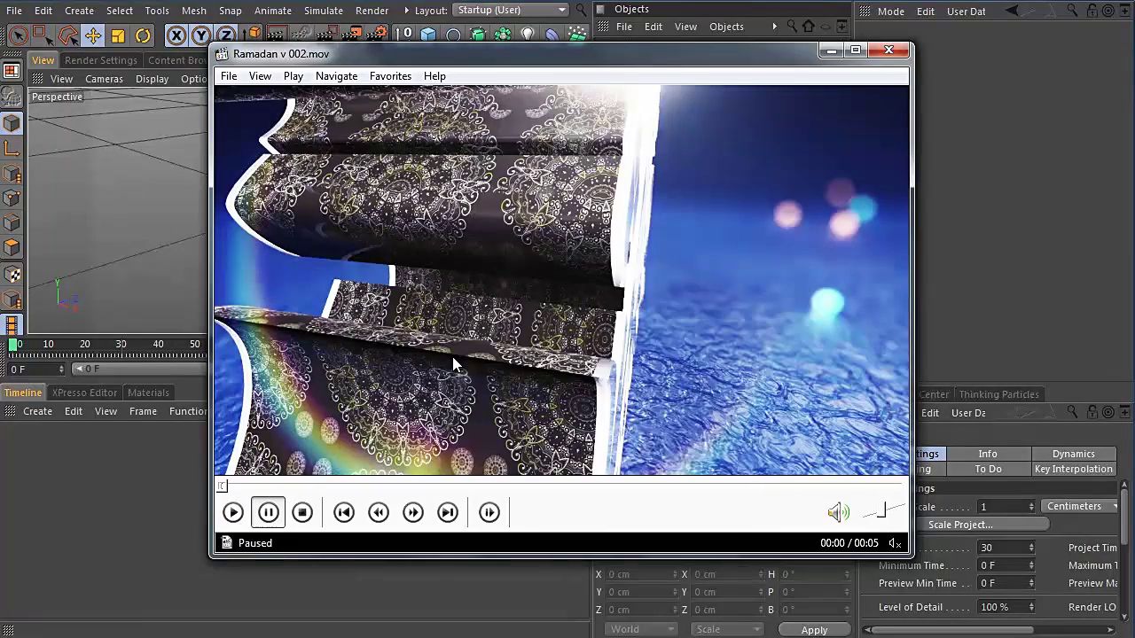
click(619, 413)
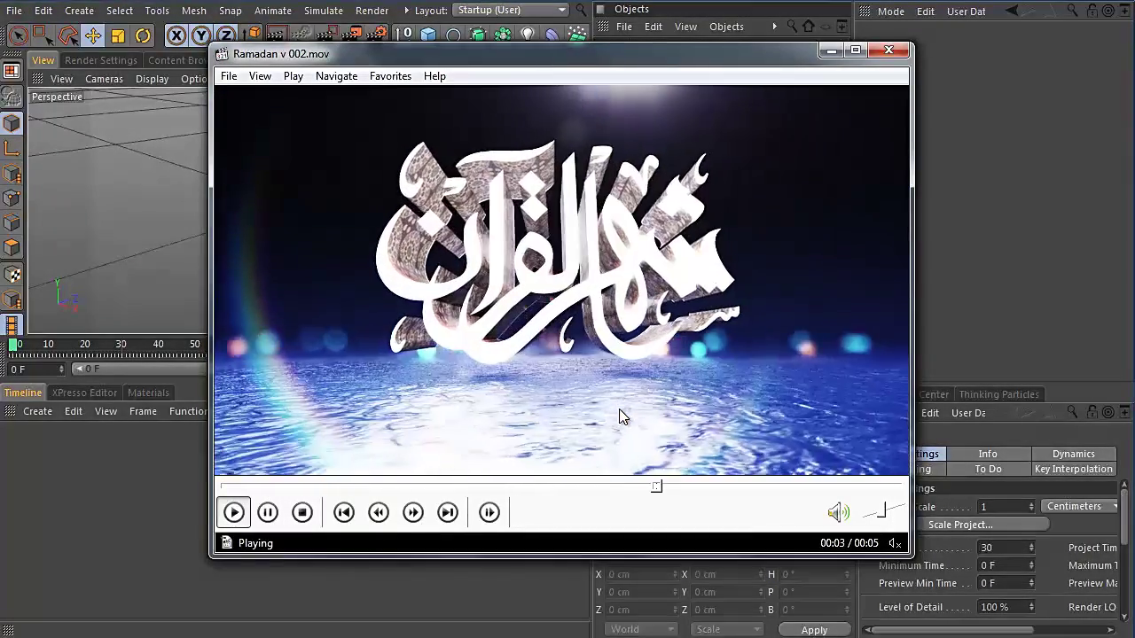
click(616, 414)
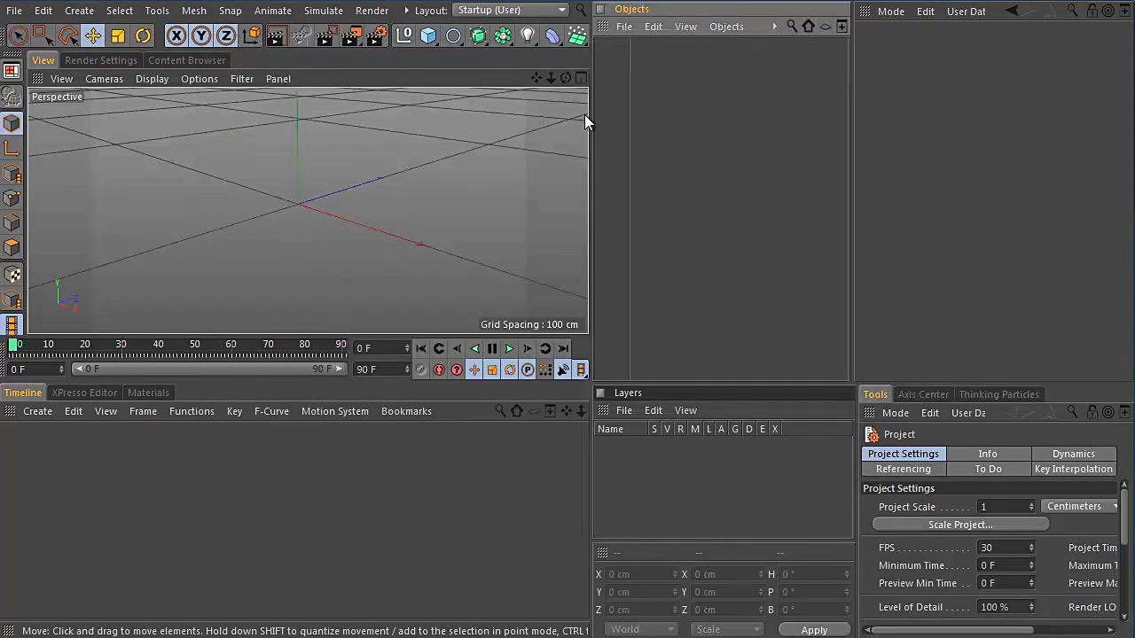
- Locate the RAMADAN txt 002 Illustrator file in the Project Files folder and minimise the folder window
key(alt+Tab)
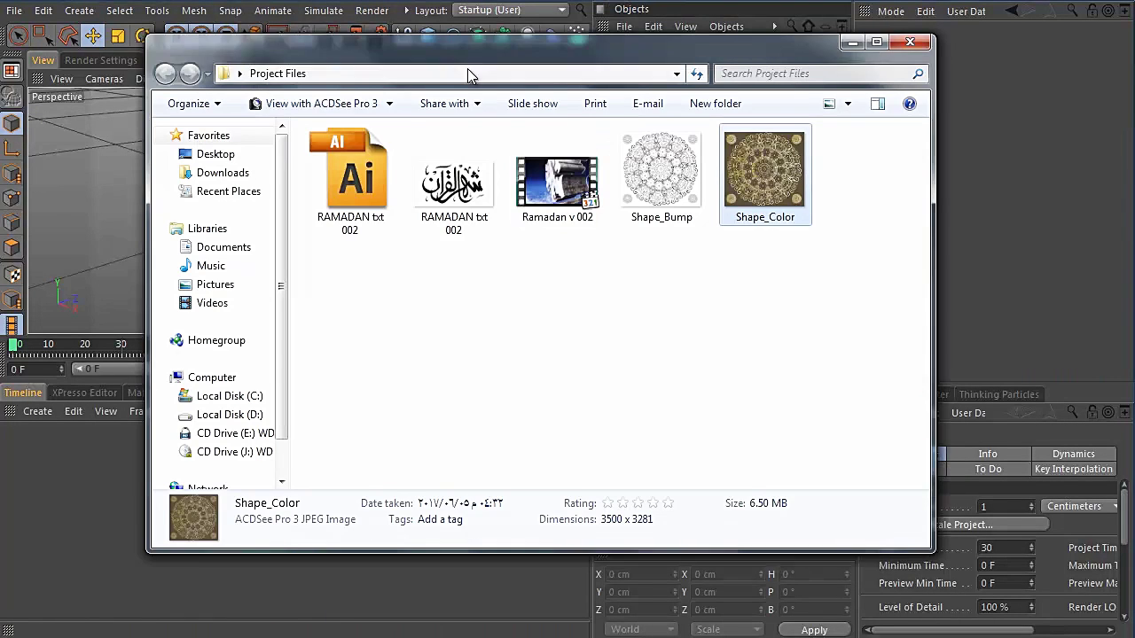
drag(472, 46, 504, 64)
click(388, 195)
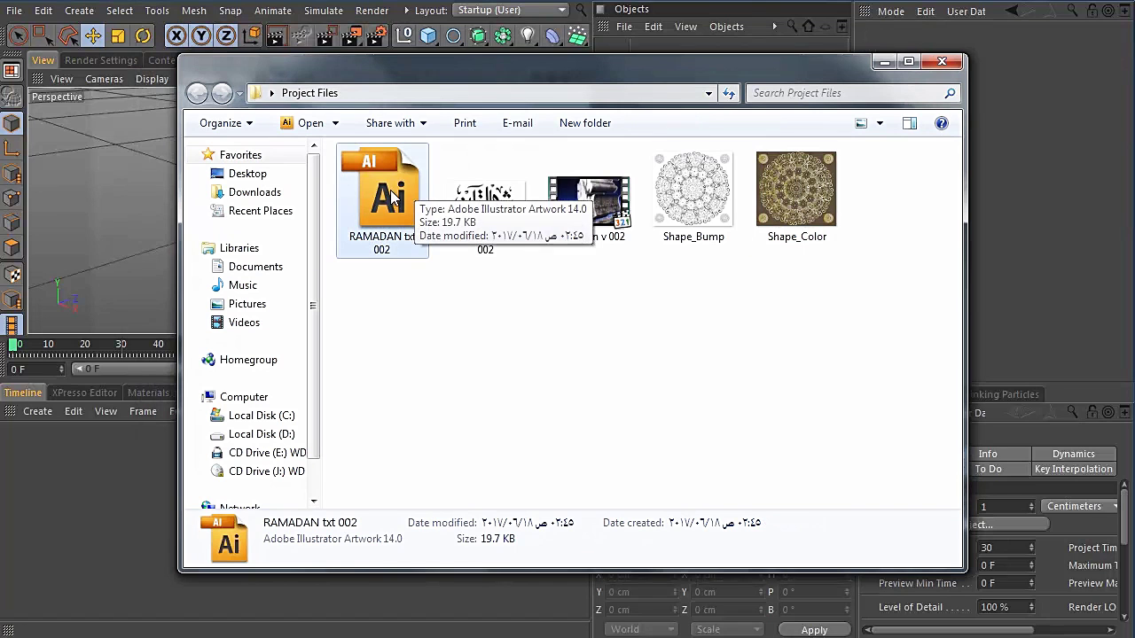
drag(574, 62, 583, 77)
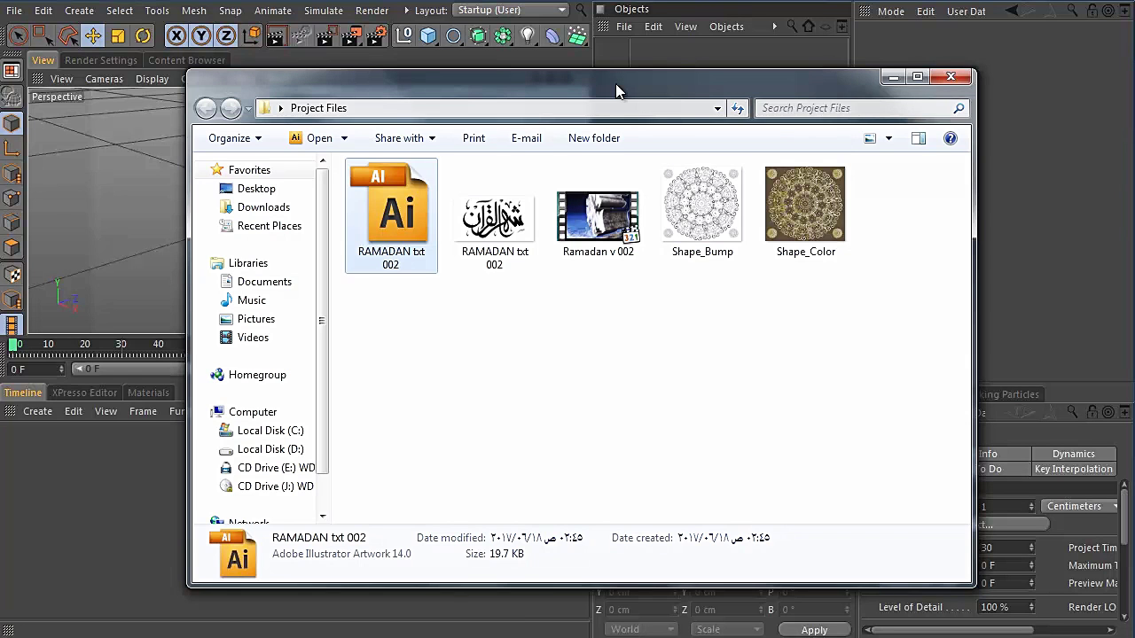
drag(754, 87, 775, 90)
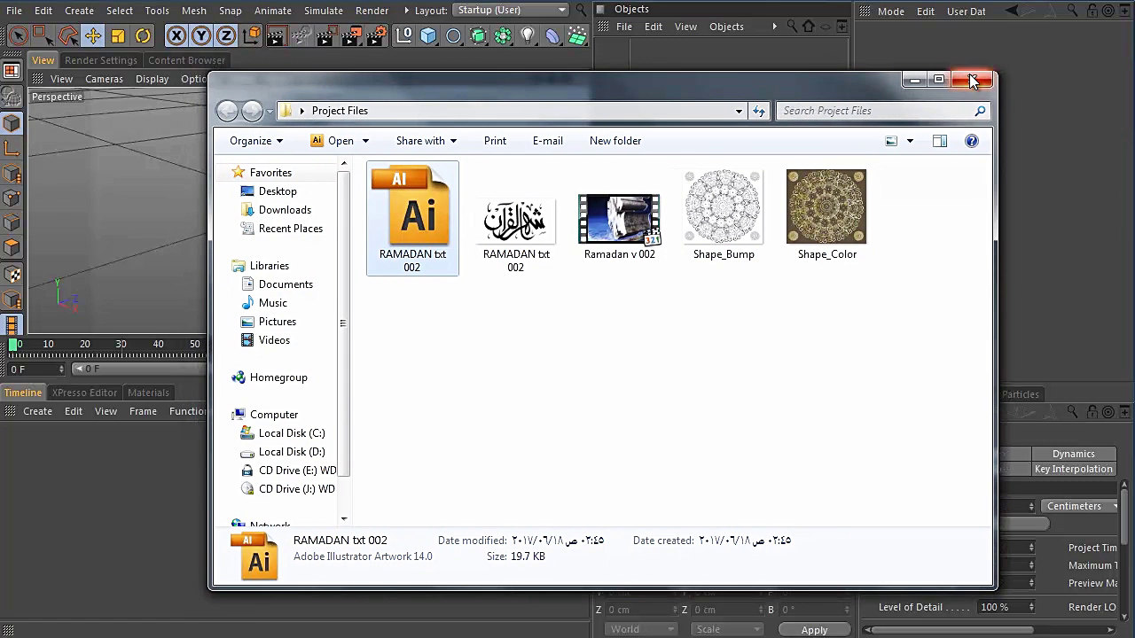
click(915, 80)
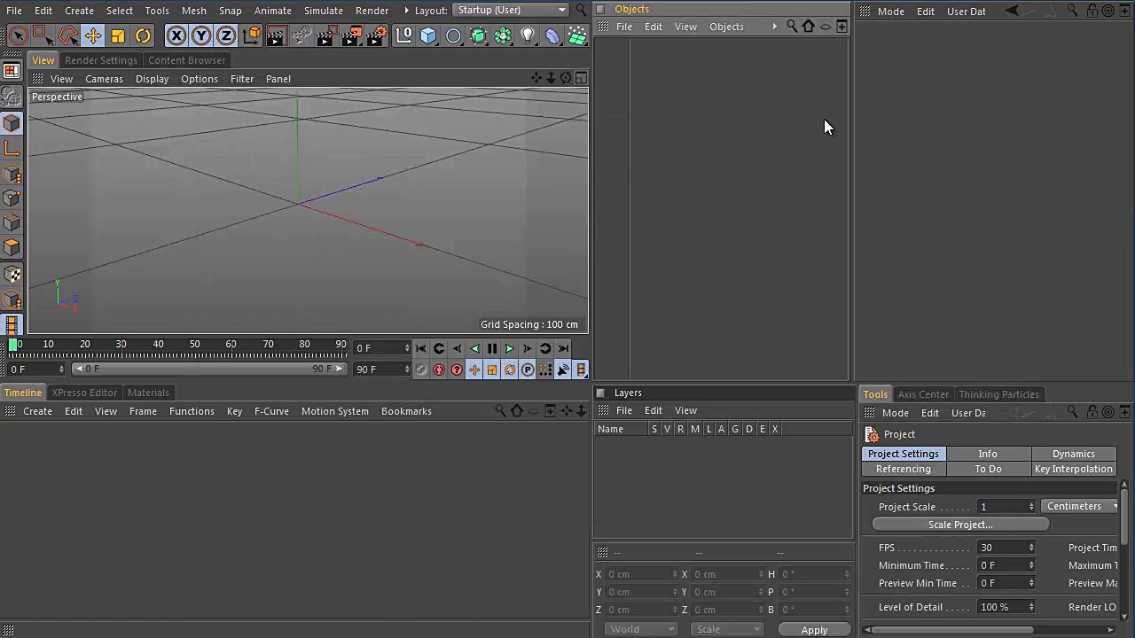
- Merge the RAMADAN txt 002 Illustrator file into the scene at scale 1 in centimeters with Connect Splines enabled
click(623, 26)
click(643, 54)
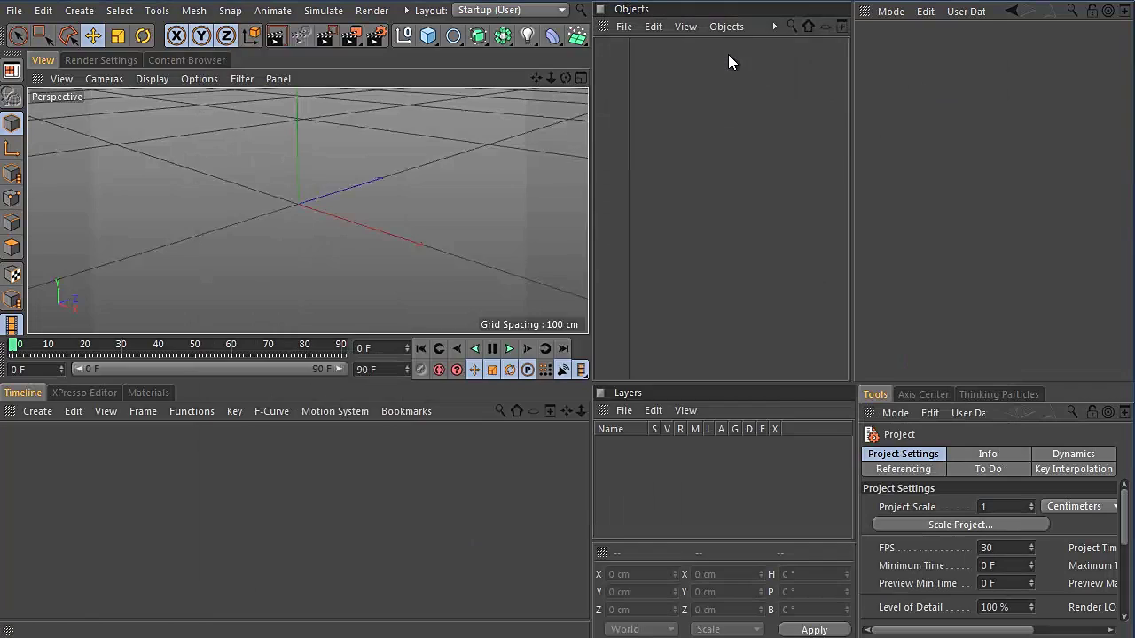
double_click(341, 306)
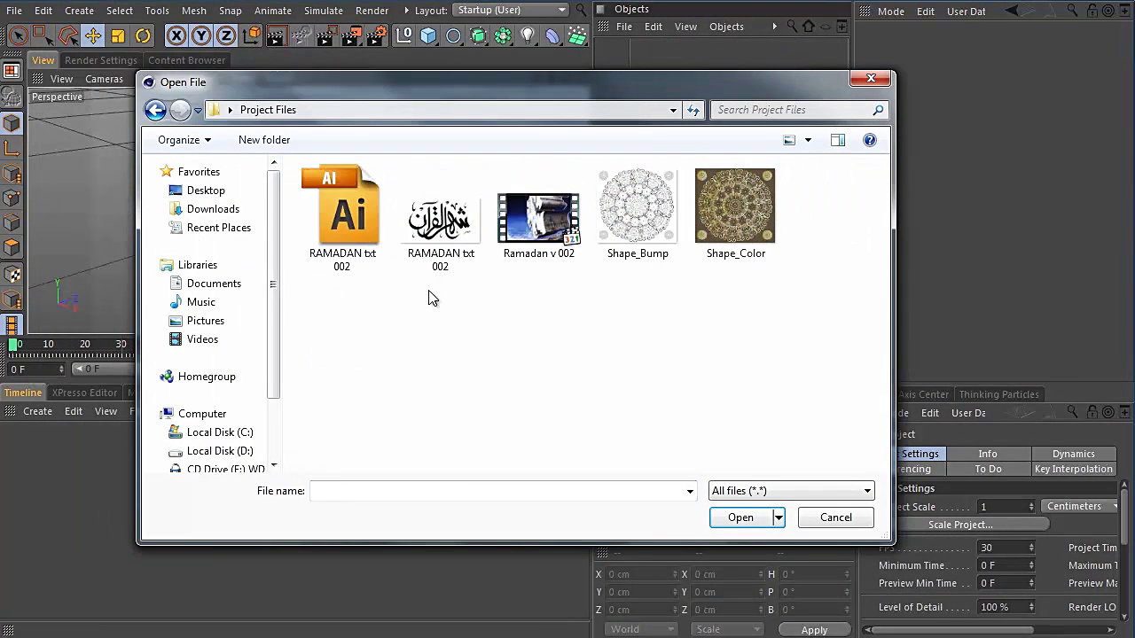
click(366, 253)
double_click(342, 227)
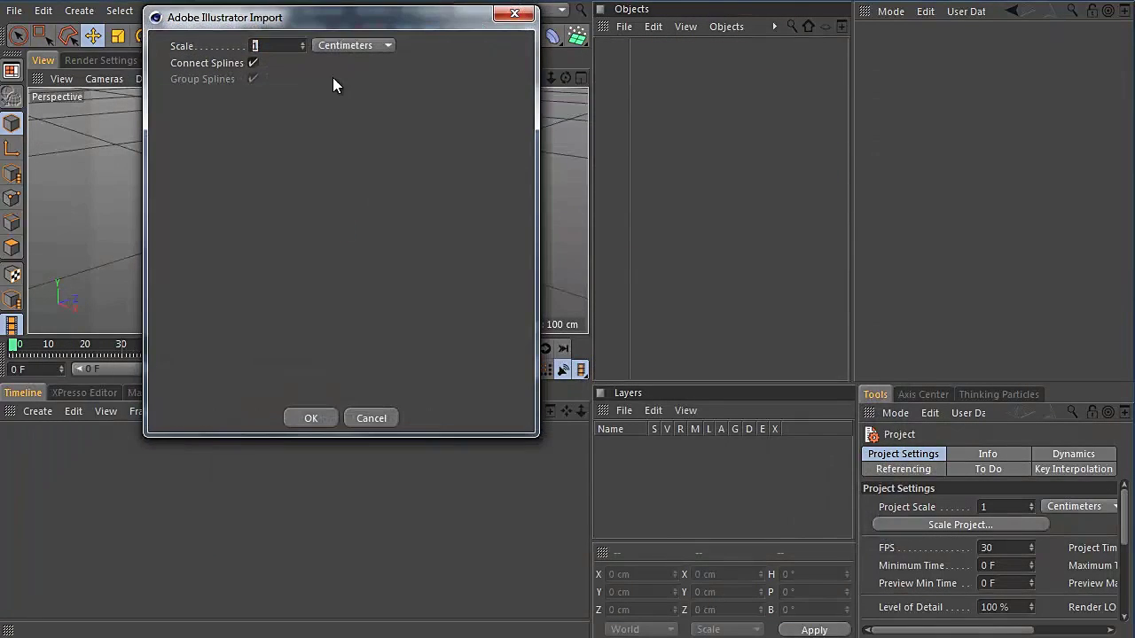
drag(317, 18, 444, 108)
click(434, 508)
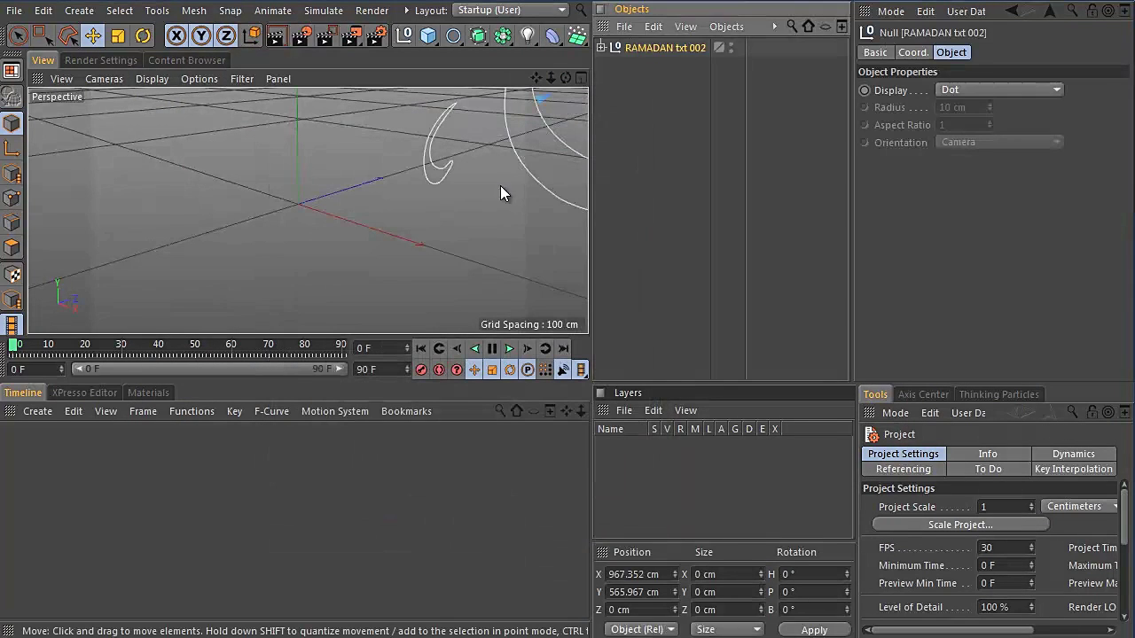
- Examine the imported calligraphy outlines in the perspective view and the paths grouped inside the RAMADAN txt 002 null
alt+right_drag(514, 179, 397, 182)
alt+middle_drag(396, 183, 173, 225)
alt+drag(173, 225, 450, 218)
alt+drag(282, 235, 269, 216)
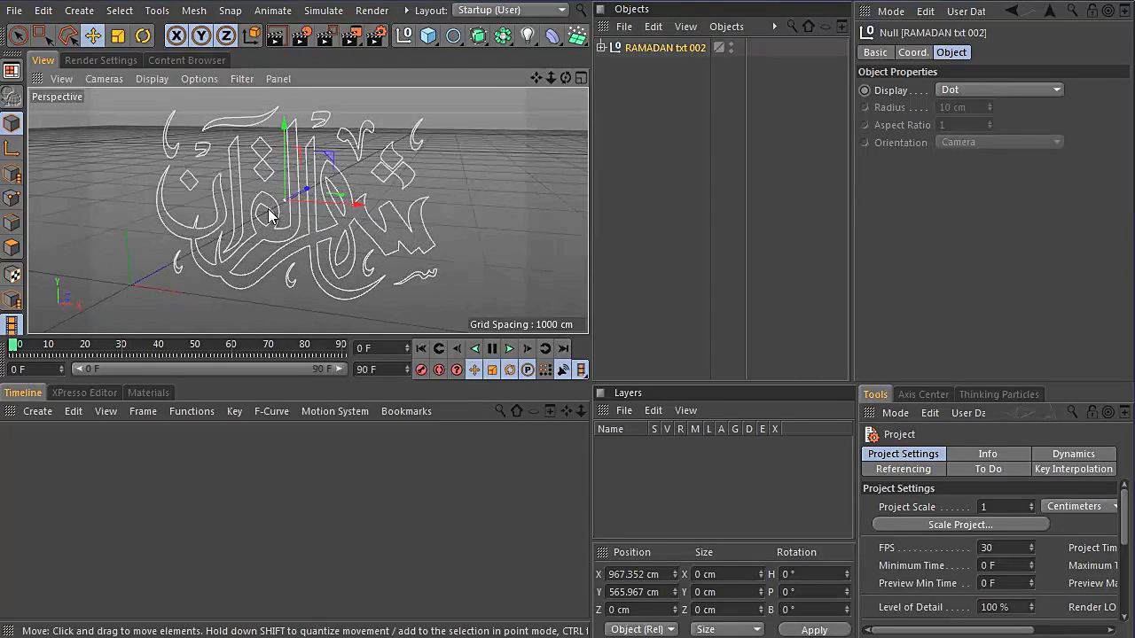
alt+drag(268, 241, 363, 213)
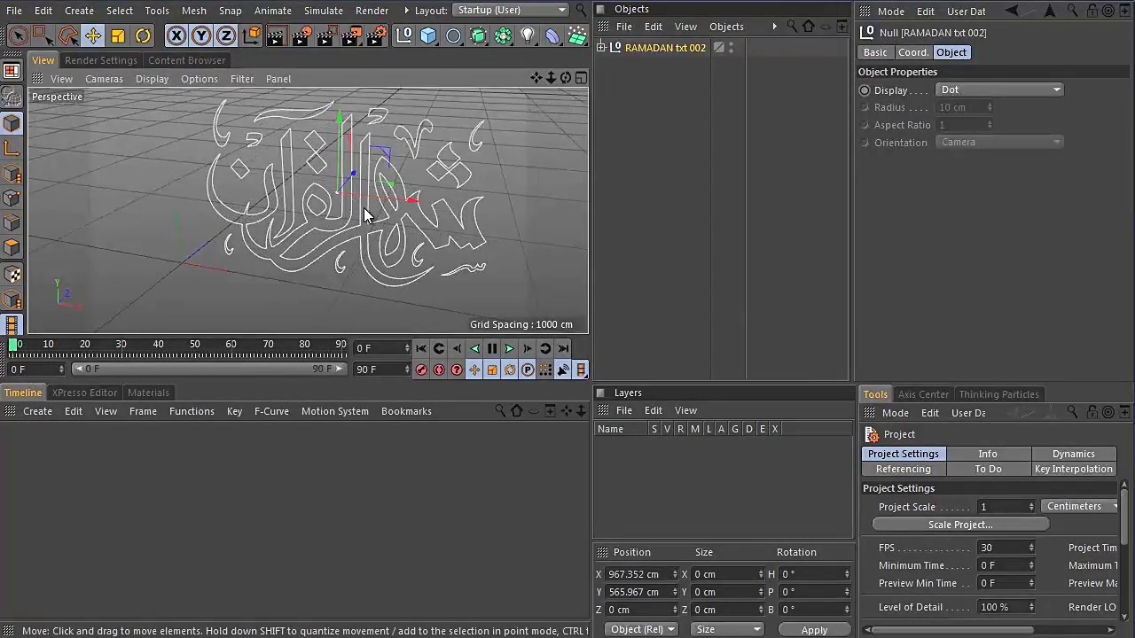
click(624, 79)
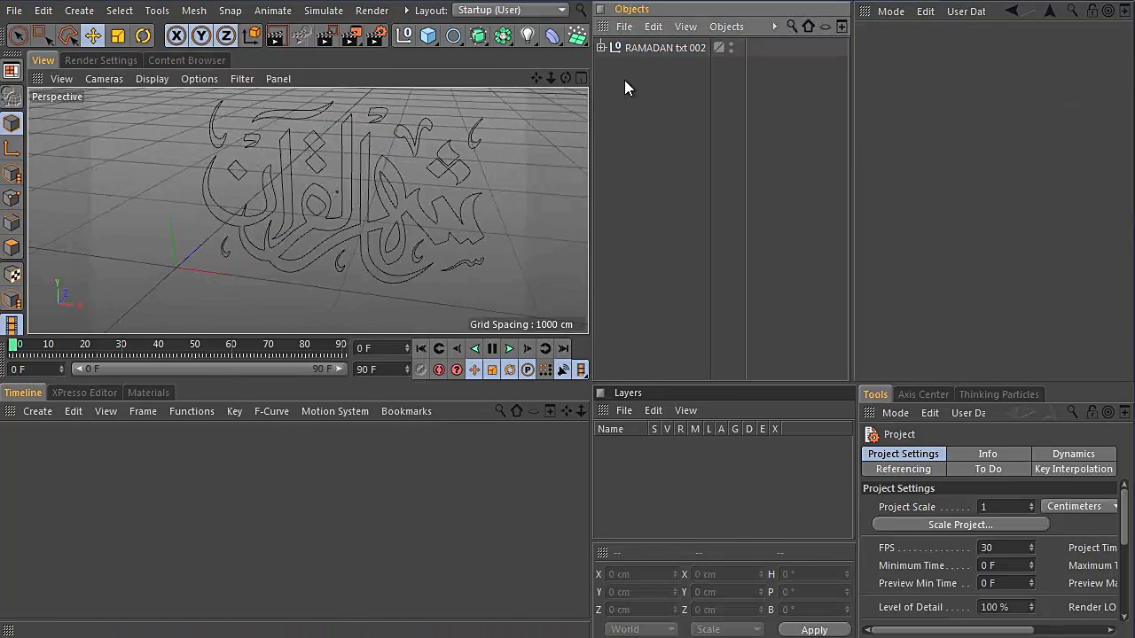
click(638, 47)
click(602, 47)
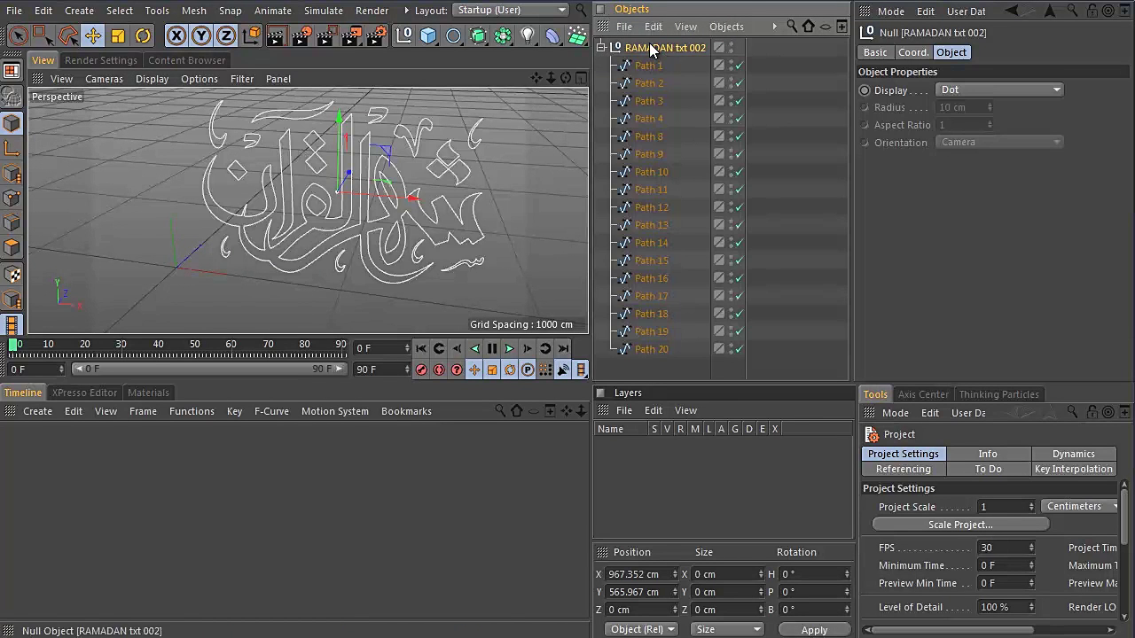
click(601, 47)
- Center the RAMADAN txt 002 null at the world origin by setting its X and Y positions to 0 cm
click(633, 575)
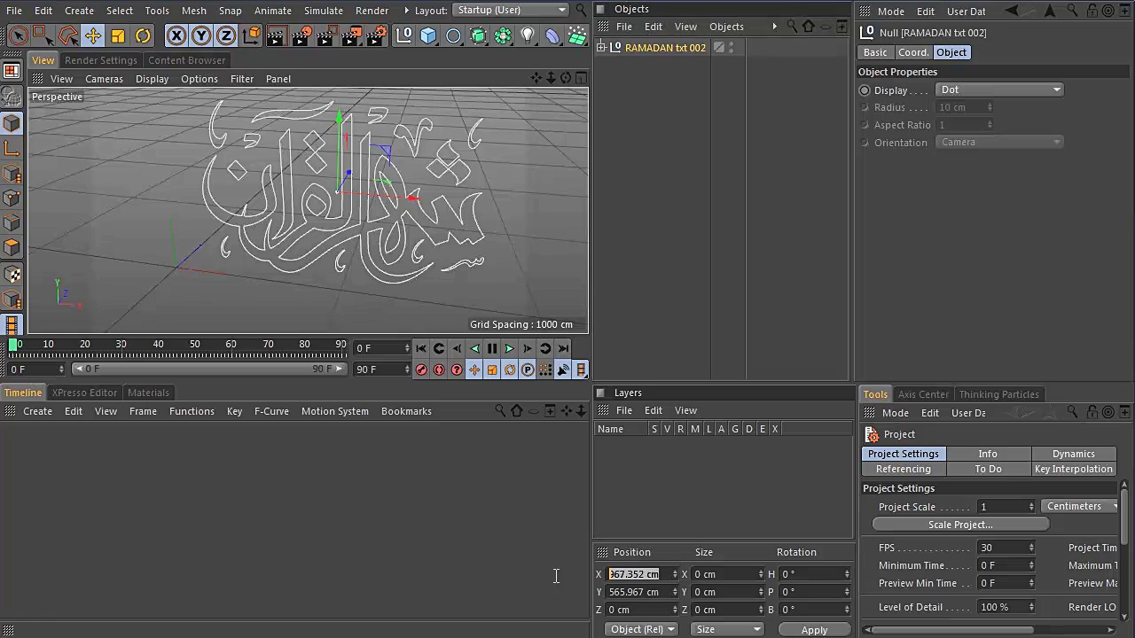
text(0)
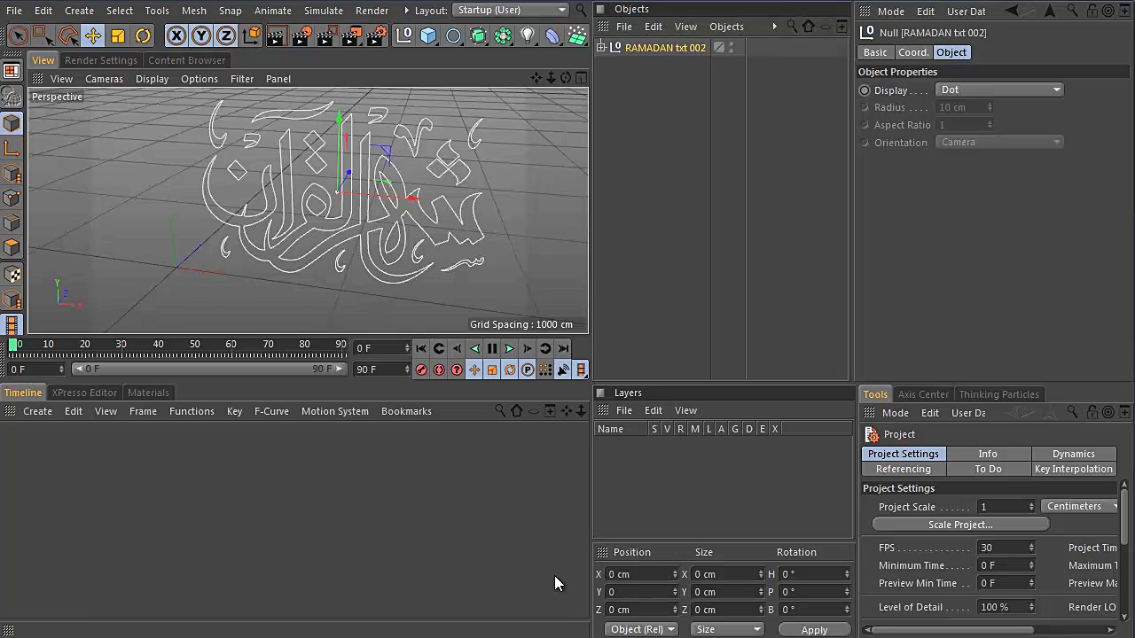
key(Return)
- Add an Extrude object as the parent of the RAMADAN txt 002 null
alt+middle_drag(290, 209, 391, 150)
alt+drag(255, 257, 240, 227)
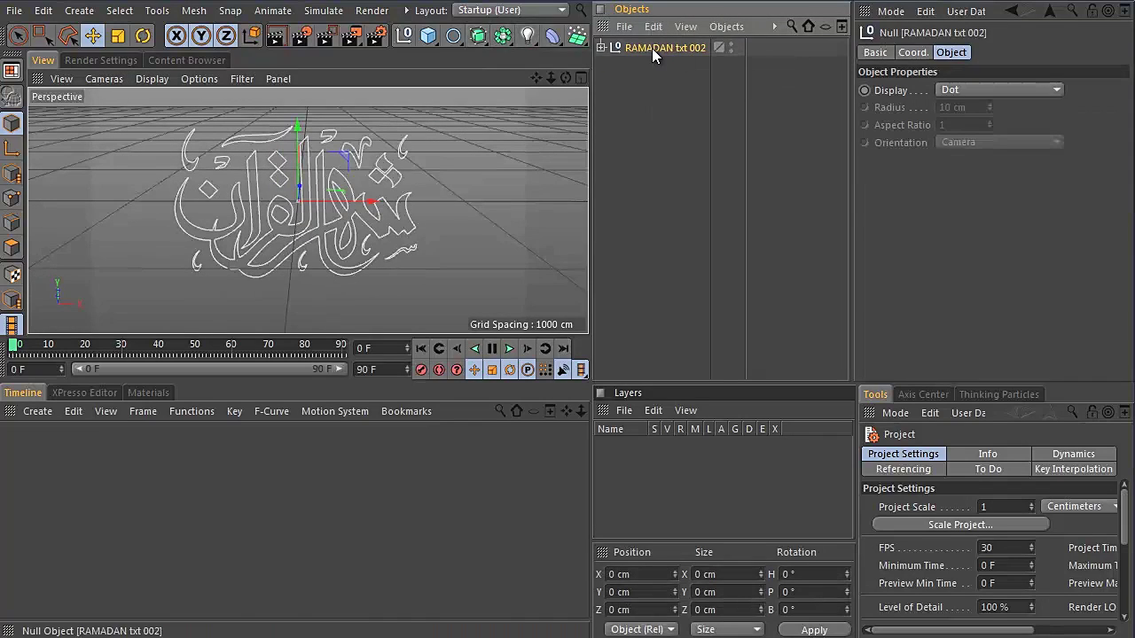
middle_drag(502, 34, 439, 33)
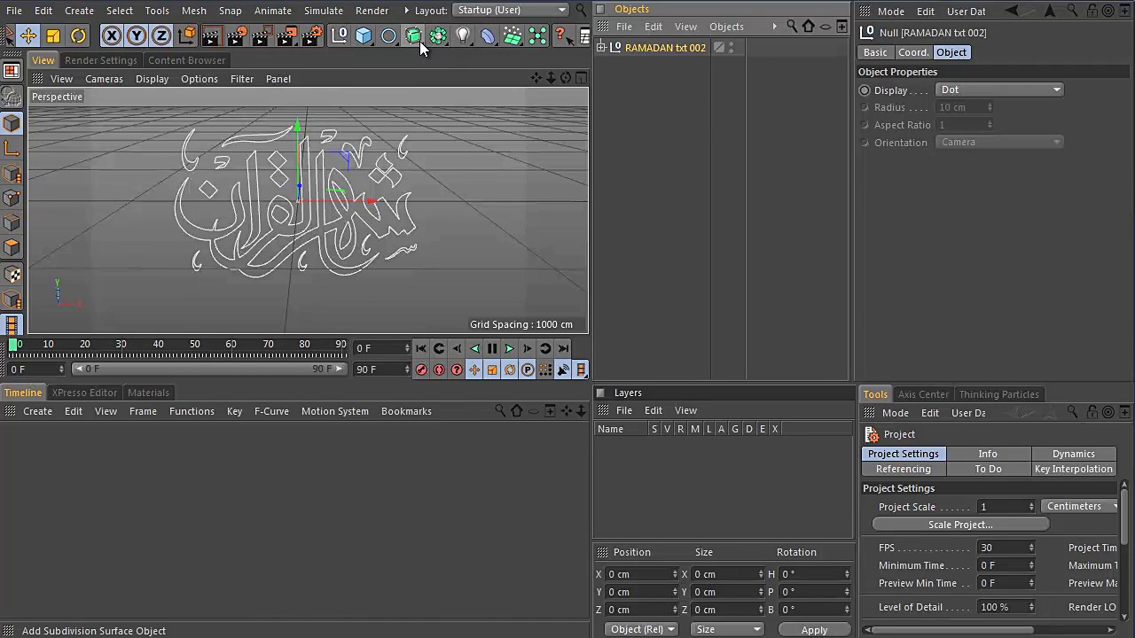
click(413, 35)
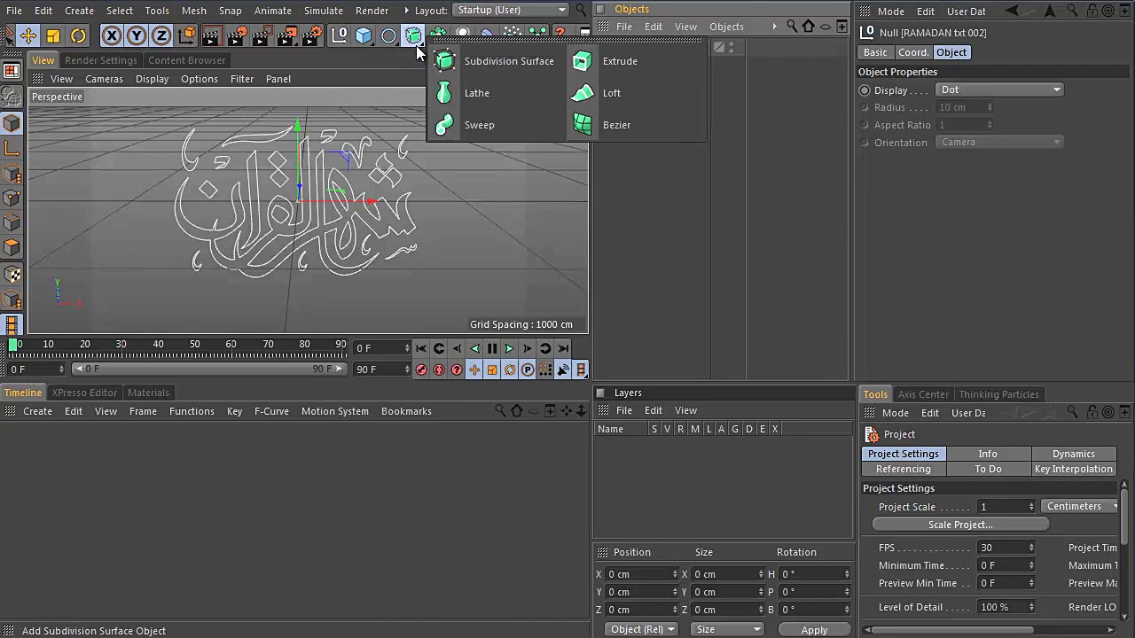
alt+click(627, 67)
click(647, 98)
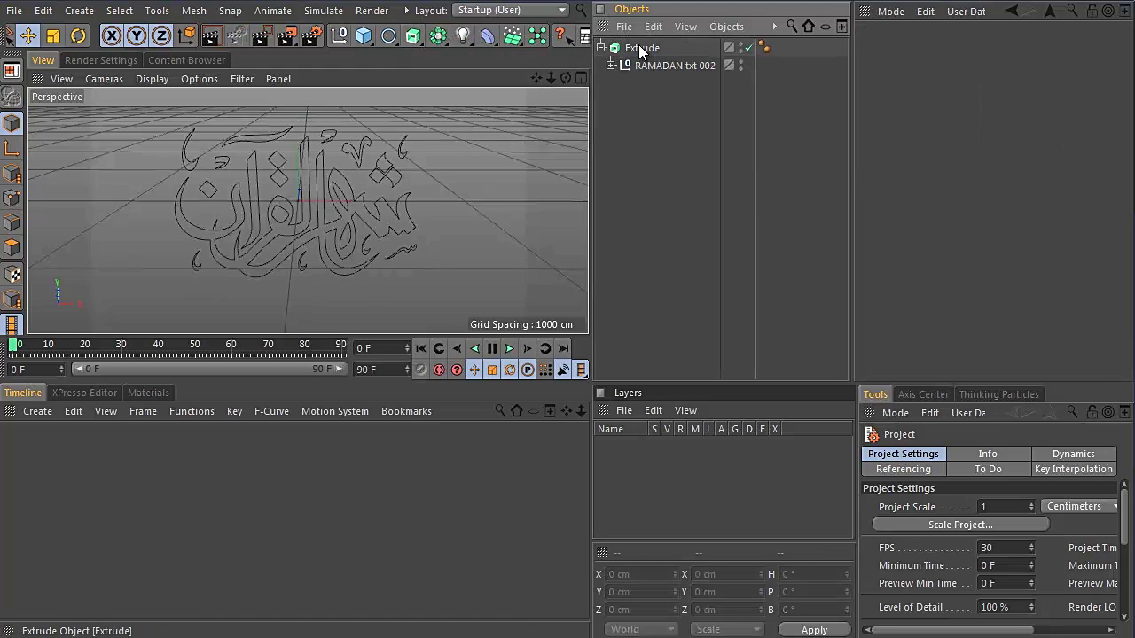
- Examine the RAMADAN txt 002 null and its individual paths nested beneath the Extrude object
click(643, 65)
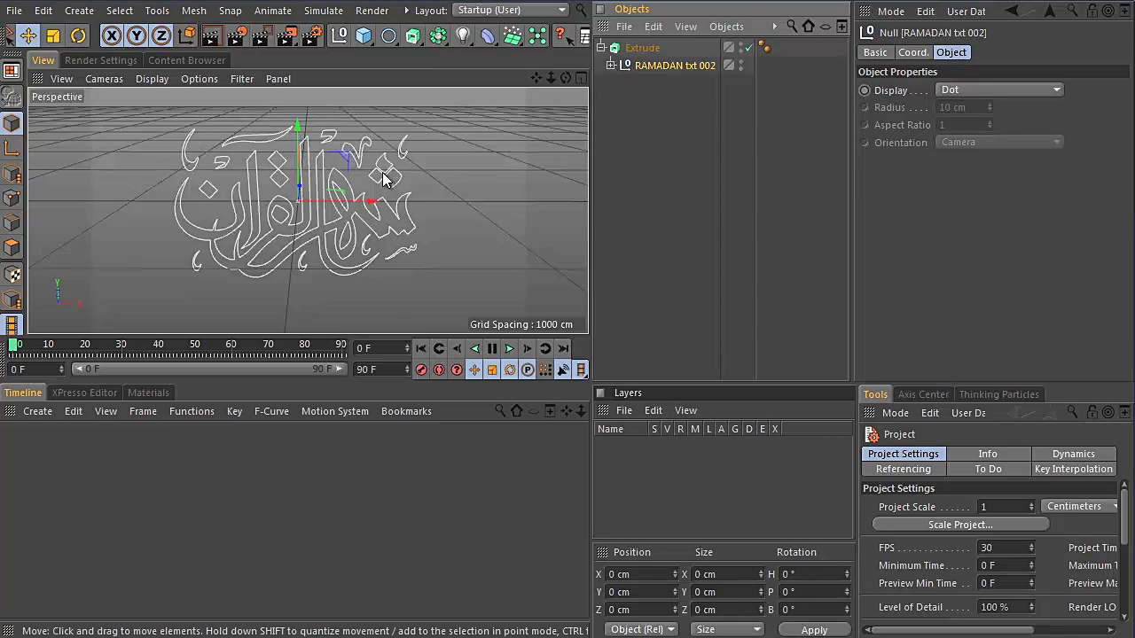
mouse_move(393, 218)
alt+mouse_down()
mouse_move(203, 229)
mouse_move(450, 225)
mouse_move(455, 200)
mouse_move(394, 202)
alt+mouse_up()
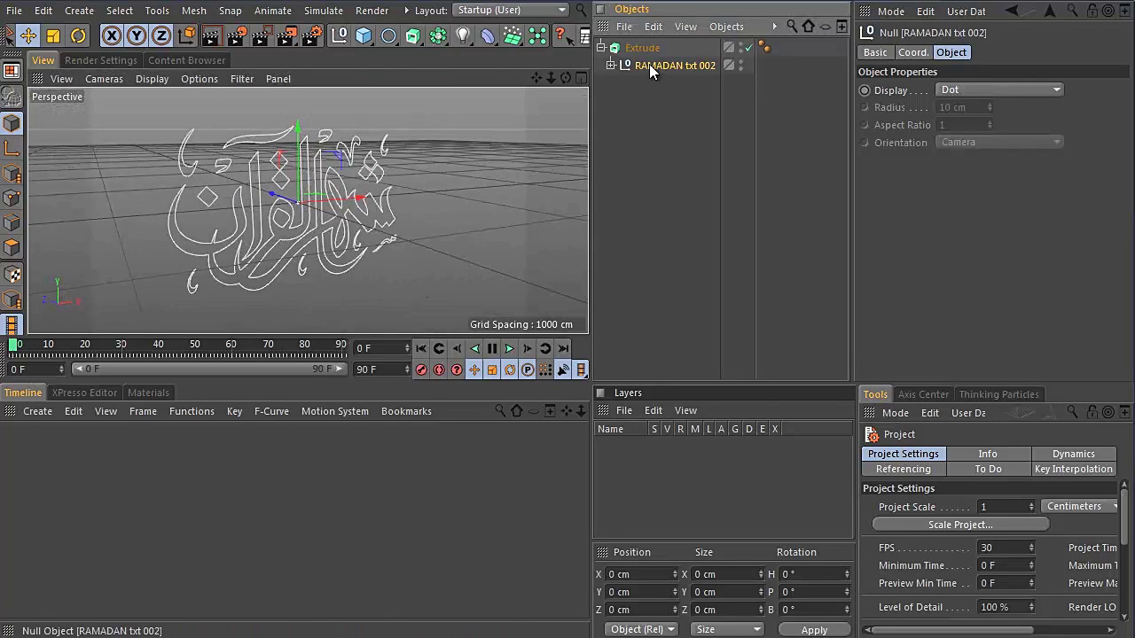
click(610, 64)
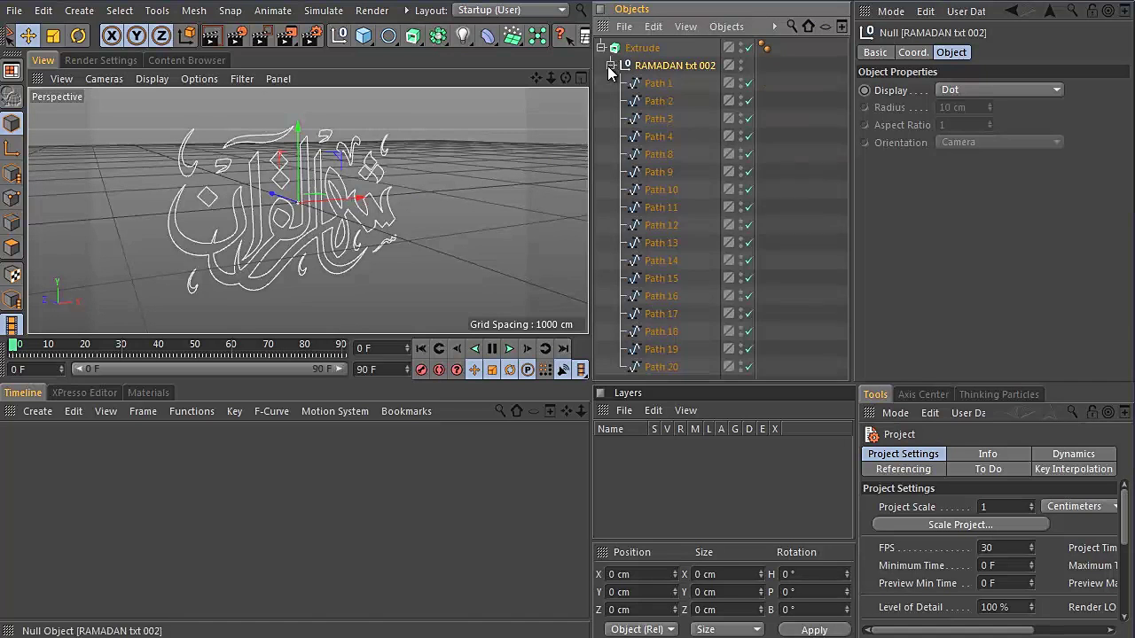
click(658, 84)
click(642, 48)
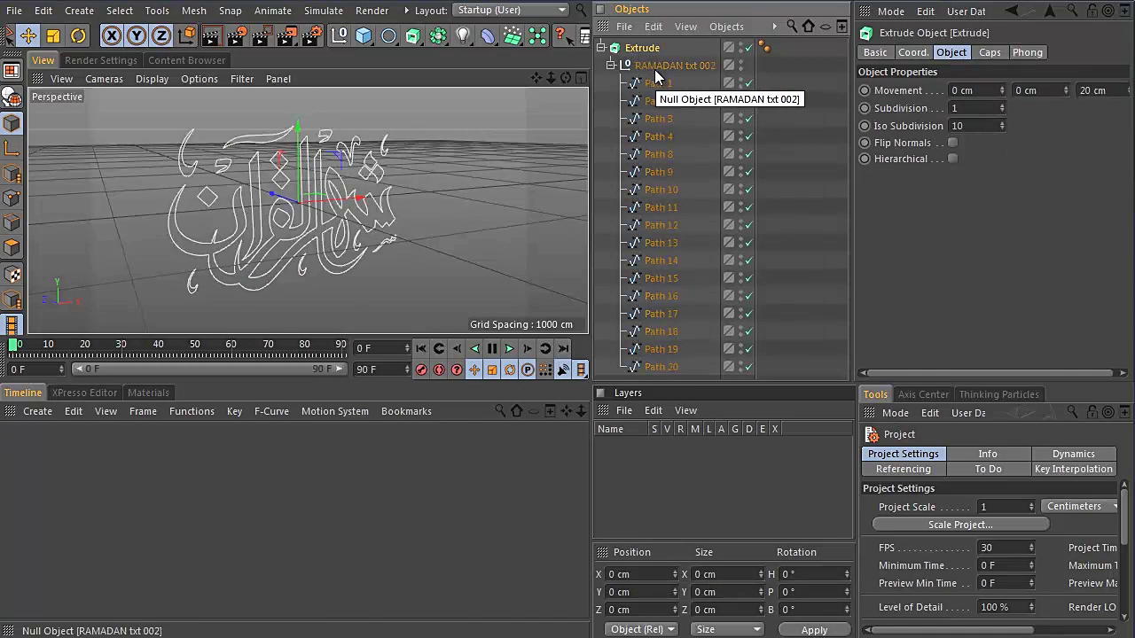
click(655, 66)
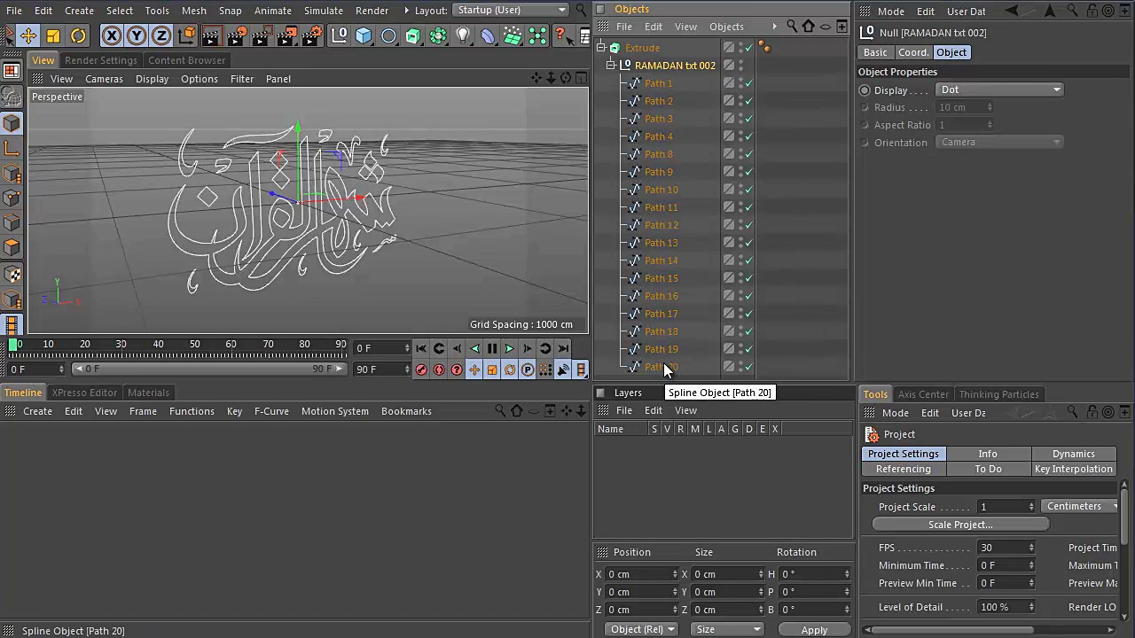
click(611, 66)
- Enable Hierarchical on the Extrude object so every path nested in the null is extruded
click(638, 49)
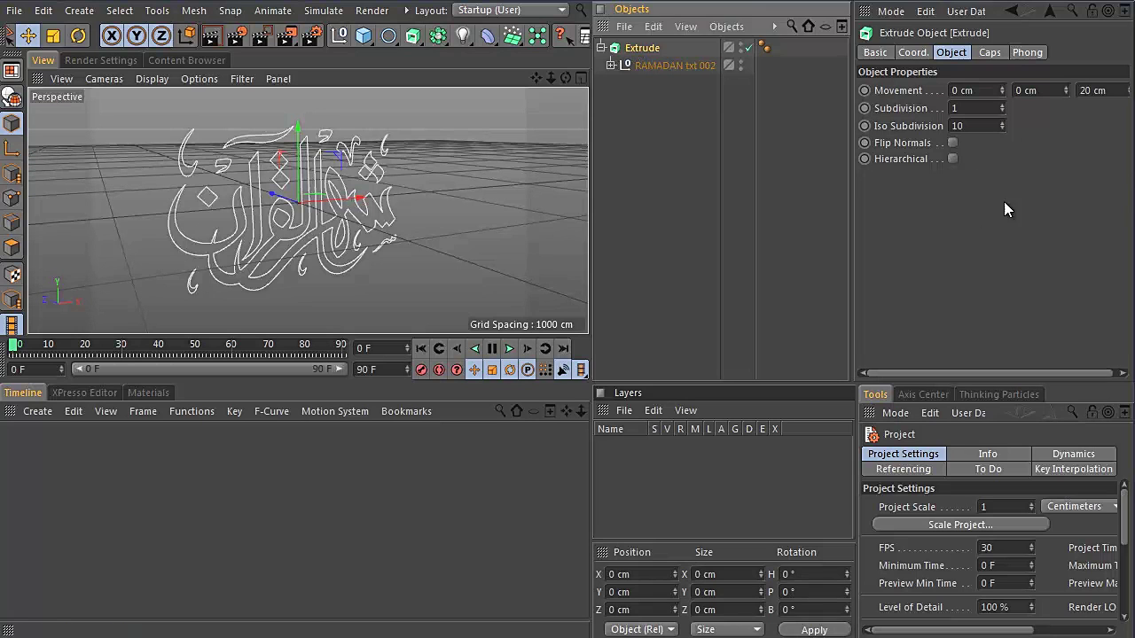
click(905, 160)
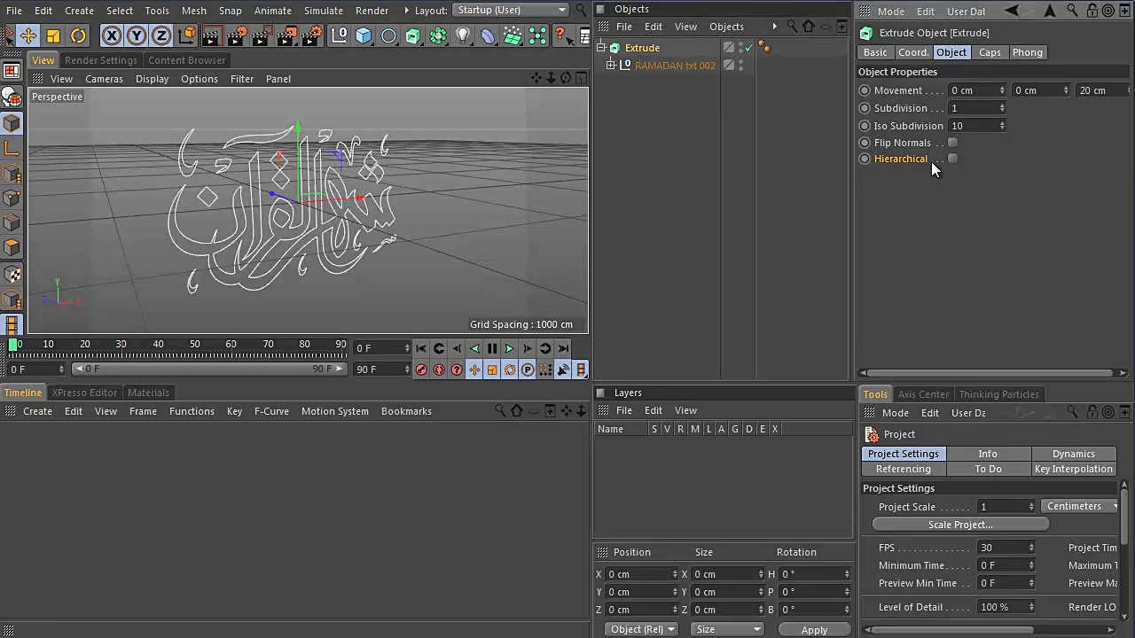
click(953, 160)
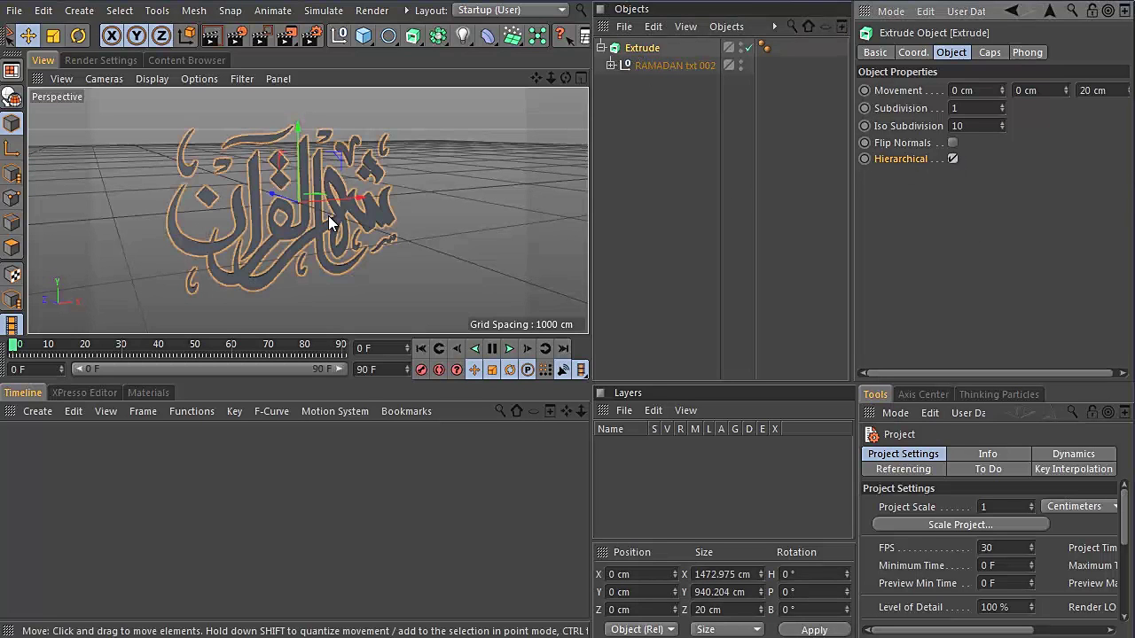
alt+right_drag(279, 221, 321, 218)
mouse_move(314, 208)
alt+mouse_down()
mouse_move(269, 208)
mouse_move(467, 234)
mouse_move(327, 220)
alt+mouse_up()
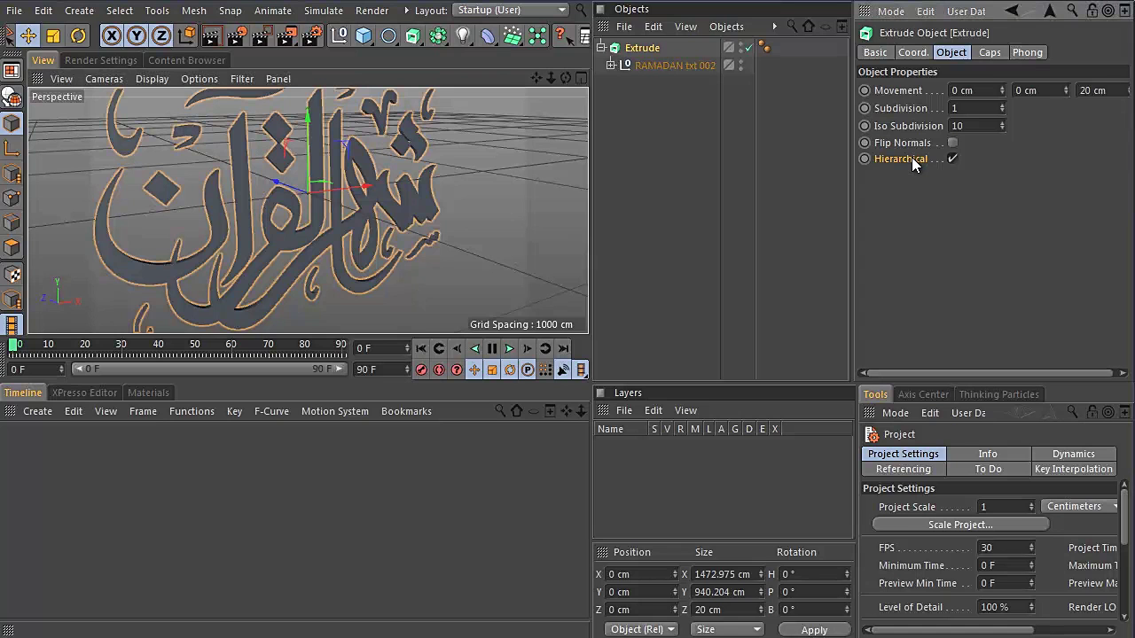
alt+drag(329, 227, 248, 215)
alt+drag(384, 209, 321, 209)
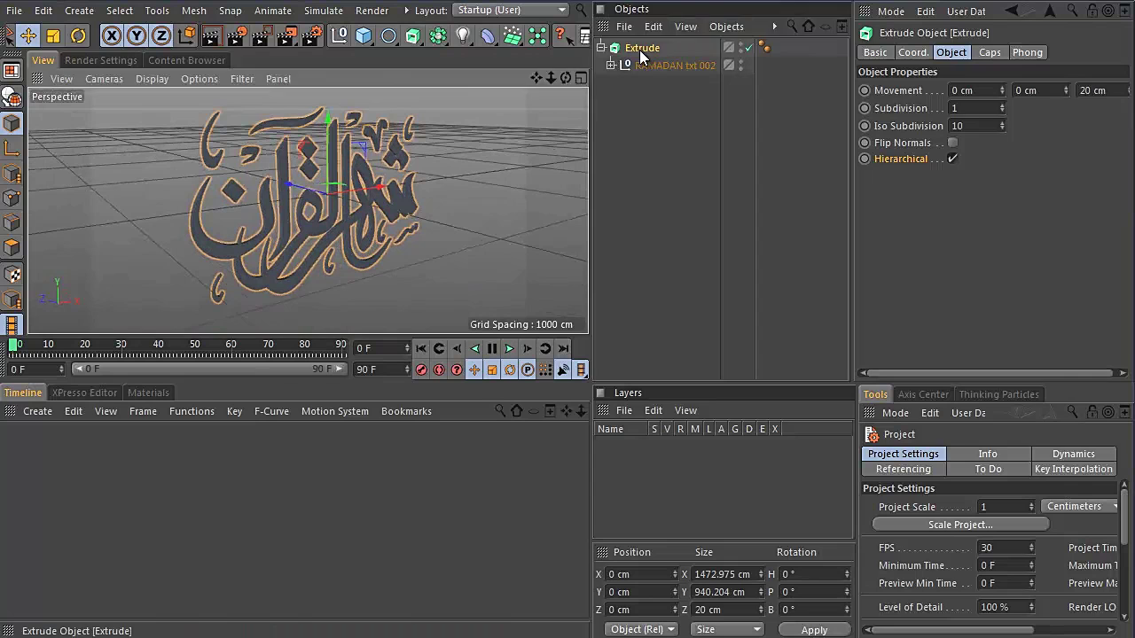
- Change both the start and end caps of the Extrude object to Fillet Cap
click(989, 54)
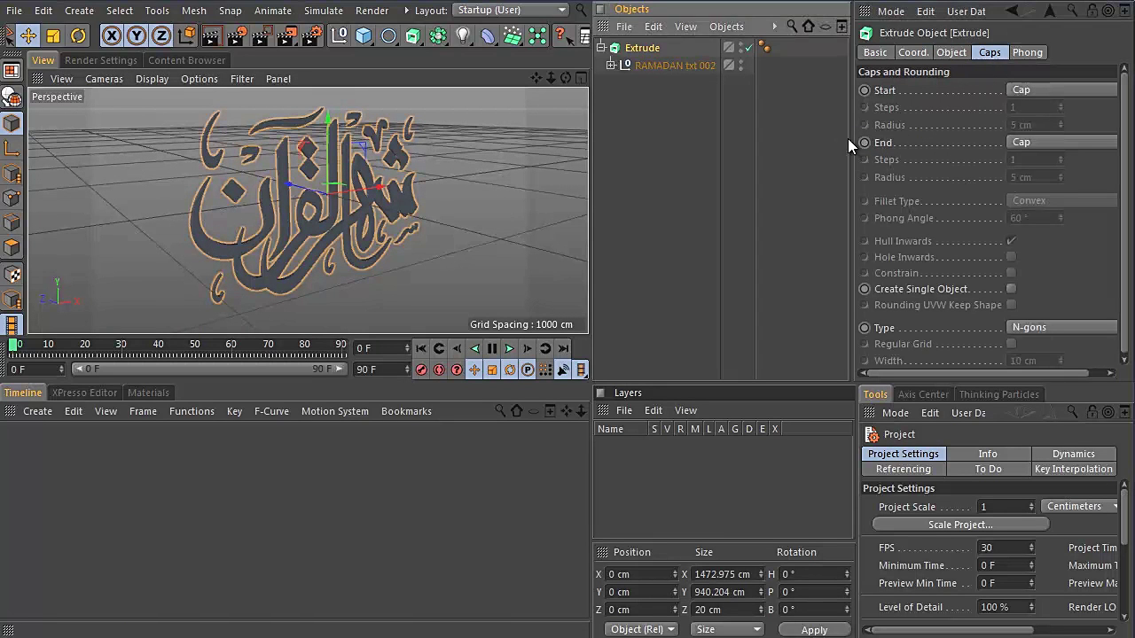
drag(857, 139, 788, 150)
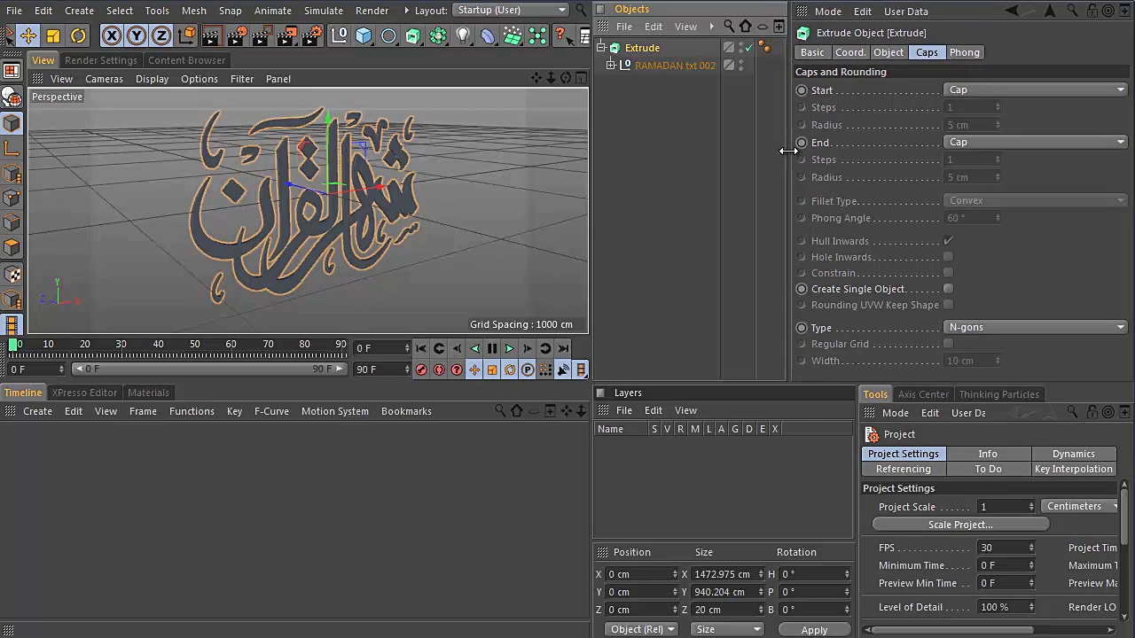
click(1031, 90)
click(979, 166)
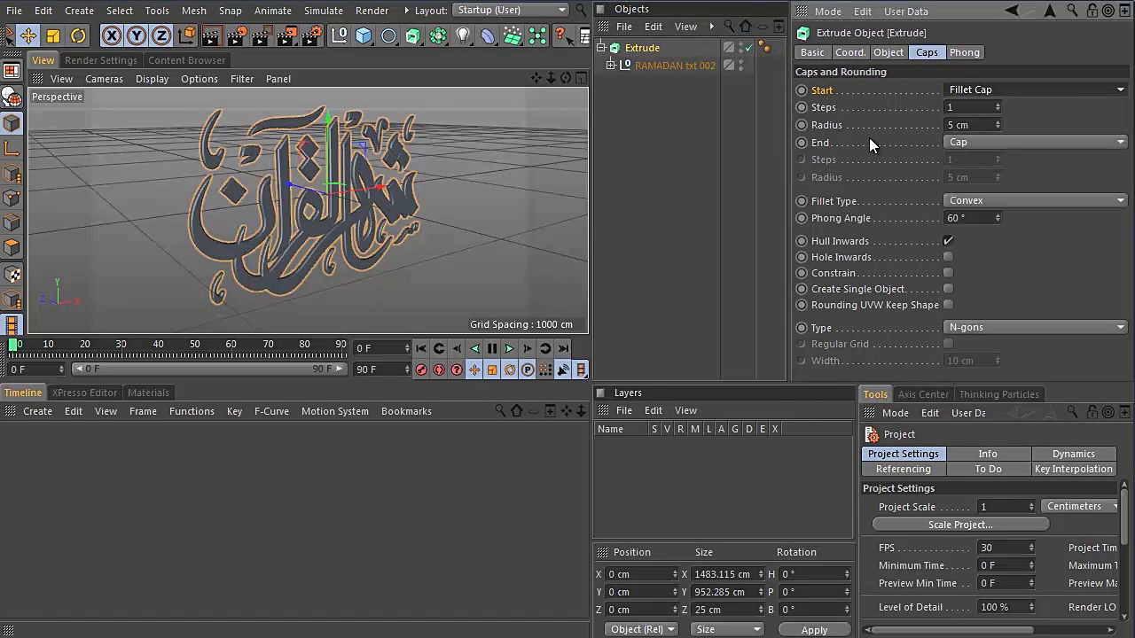
click(981, 142)
click(984, 214)
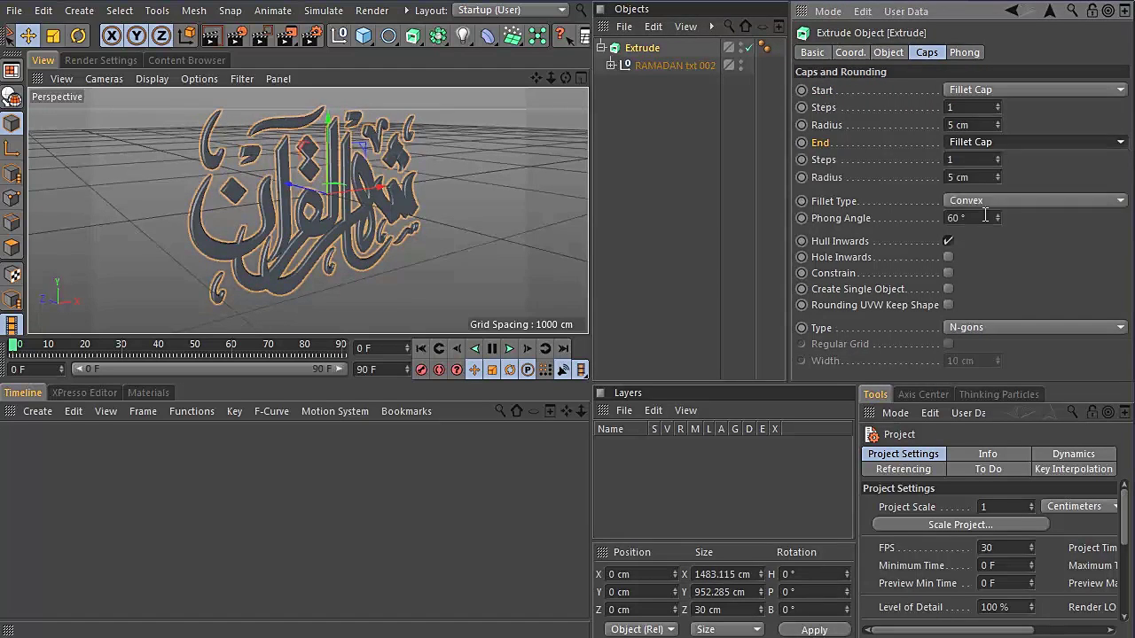
- Set the fillet radius of the start and end caps to 1 cm and check the beveled letter edges
double_click(973, 125)
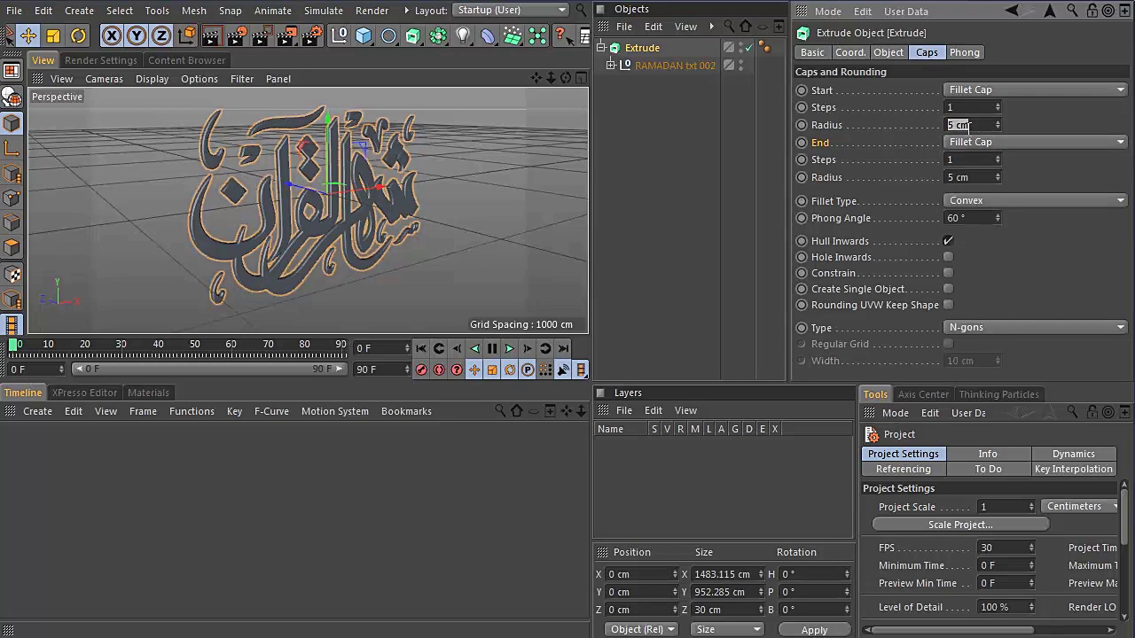
text(1)
key(Tab)
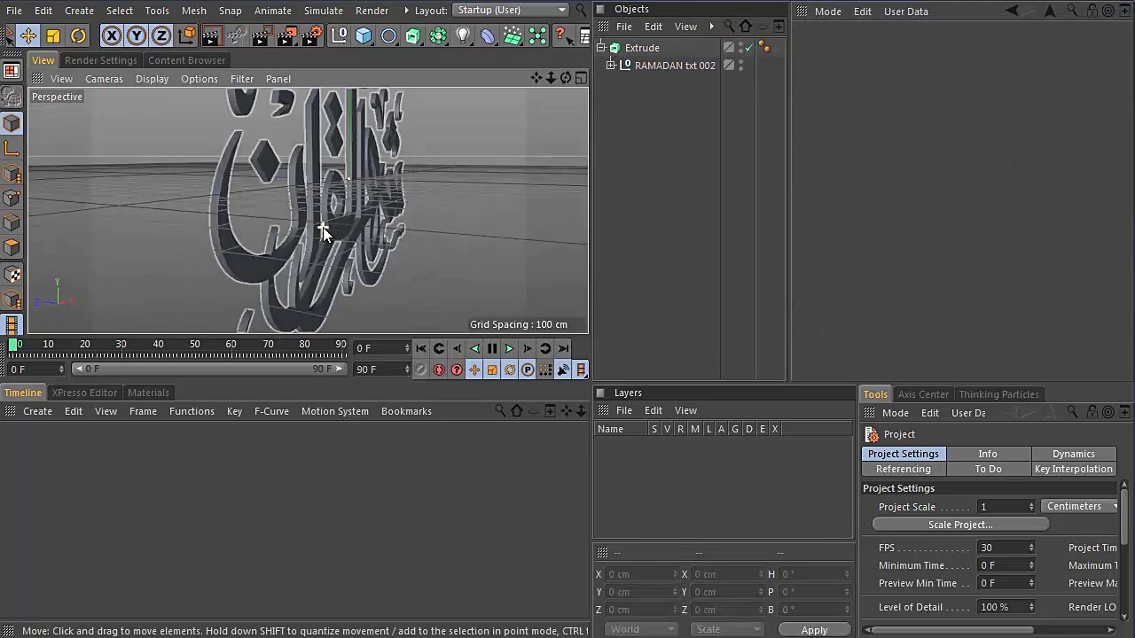
scroll(330, 225, up, 3)
alt+drag(343, 211, 252, 174)
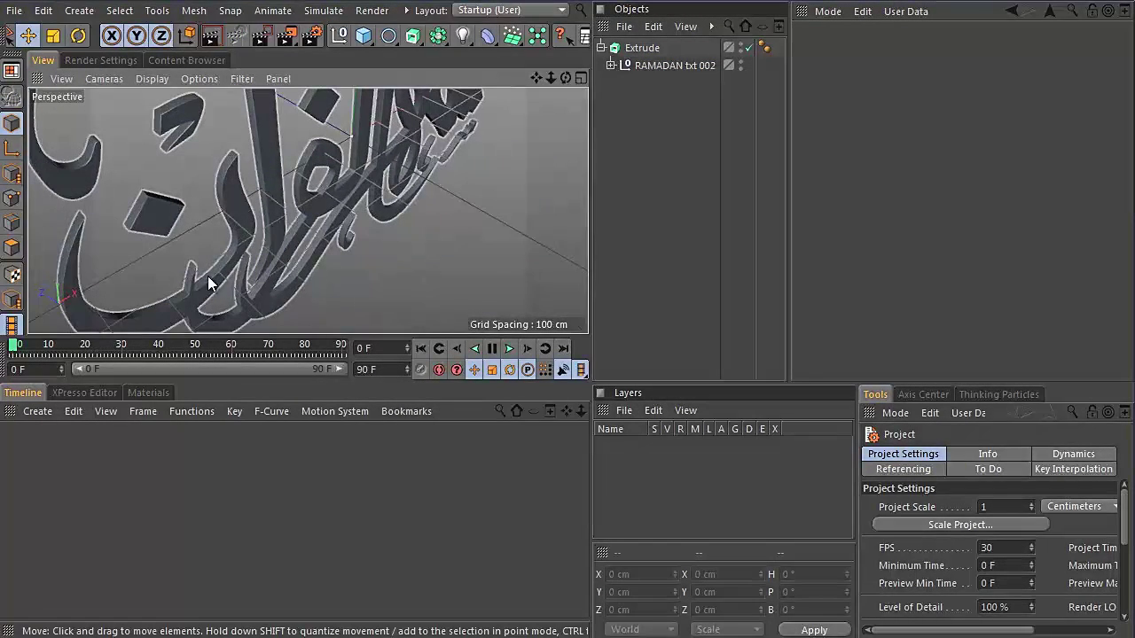
alt+drag(78, 222, 241, 161)
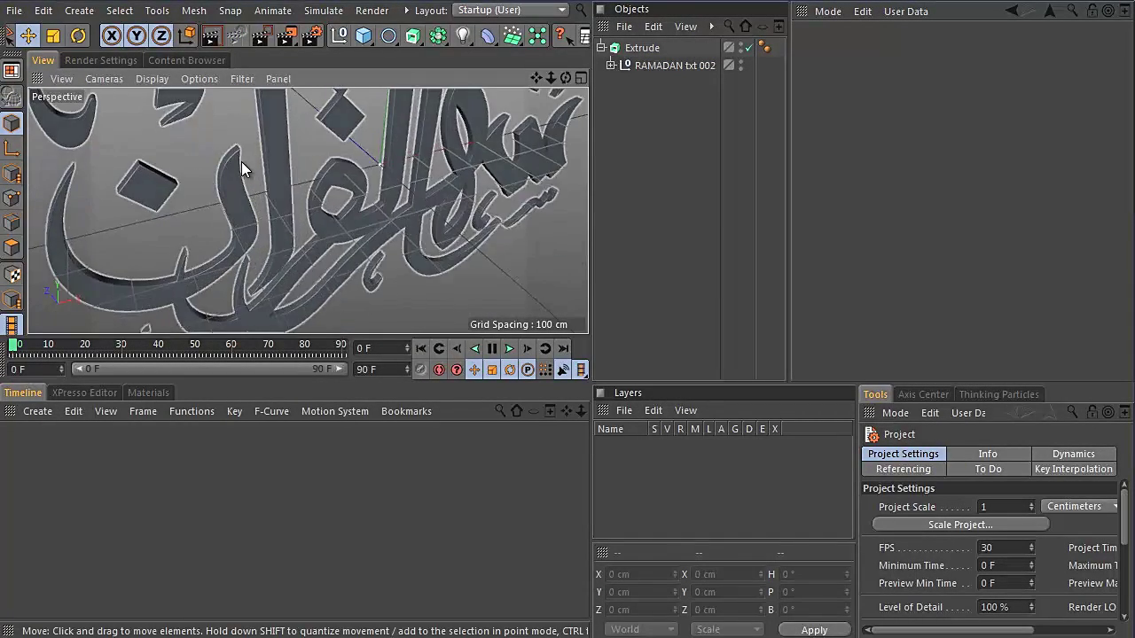
alt+drag(334, 169, 357, 107)
alt+drag(378, 169, 352, 221)
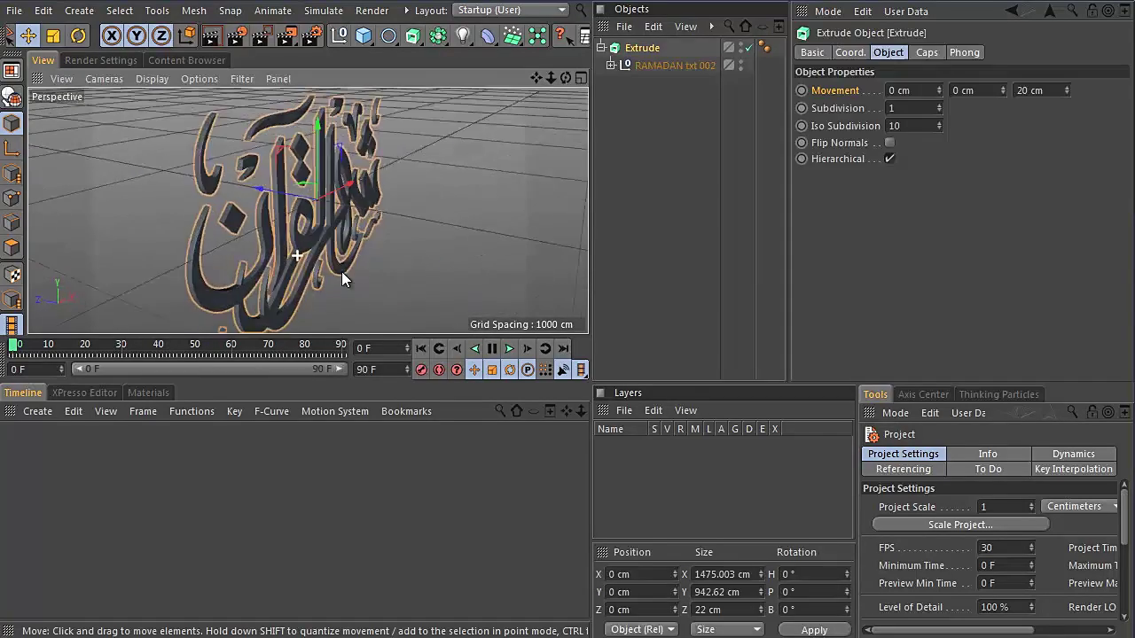
- Reduce the lettering's thickness by setting the Extrude object's Z movement to 10 cm
alt+drag(344, 278, 245, 242)
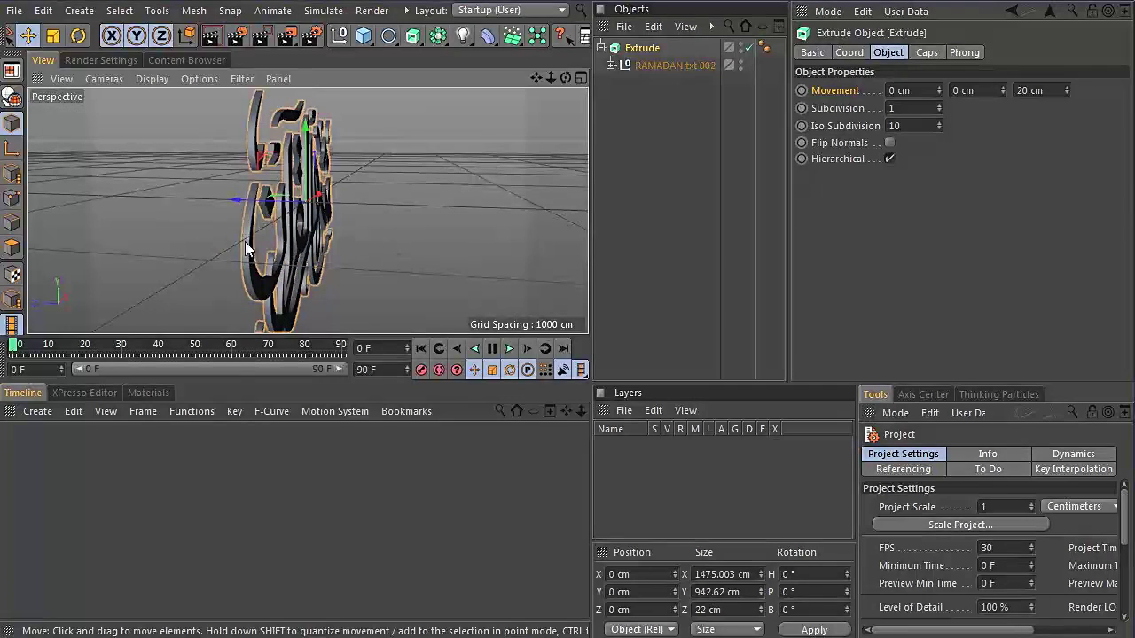
click(1044, 89)
text(10)
key(Return)
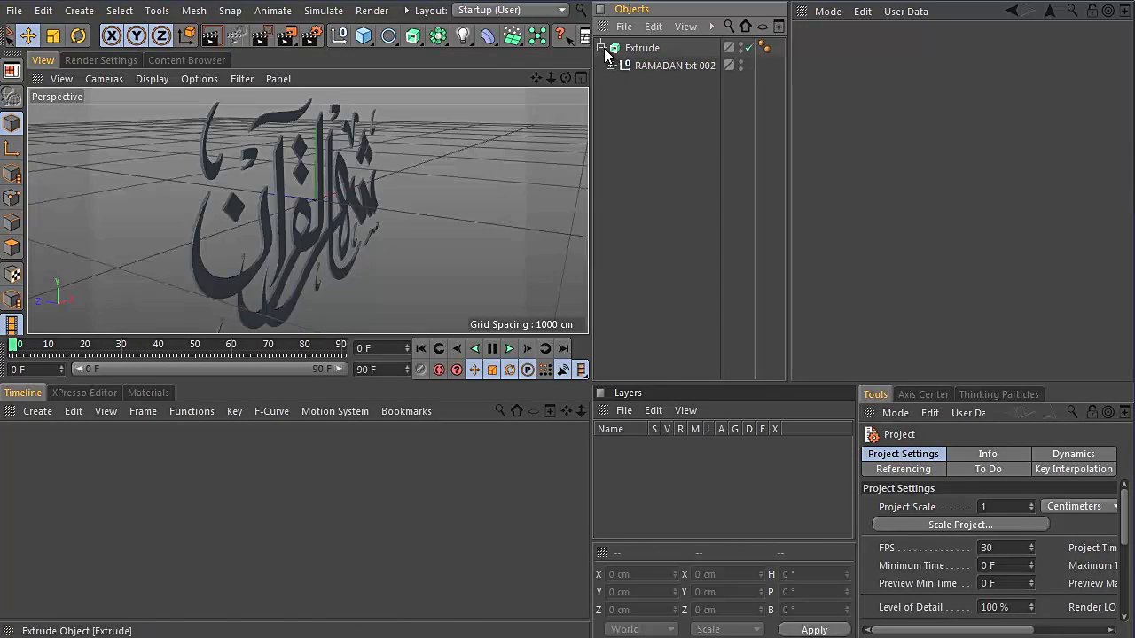
- Collapse the Extrude object's hierarchy and rename the object as 001
click(644, 49)
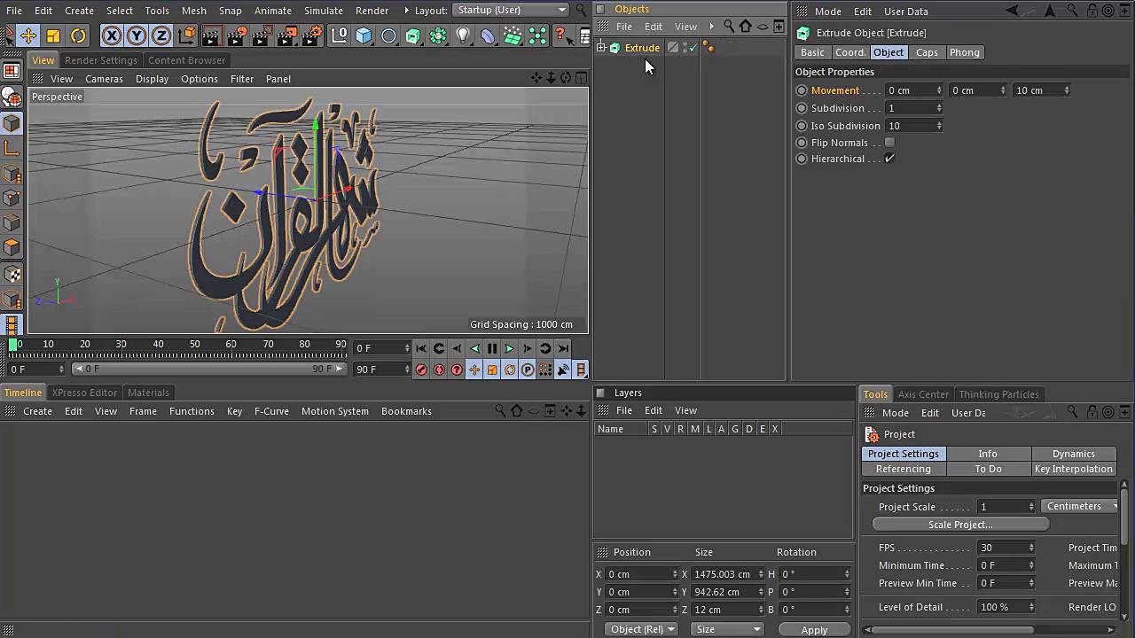
double_click(642, 49)
text(001)
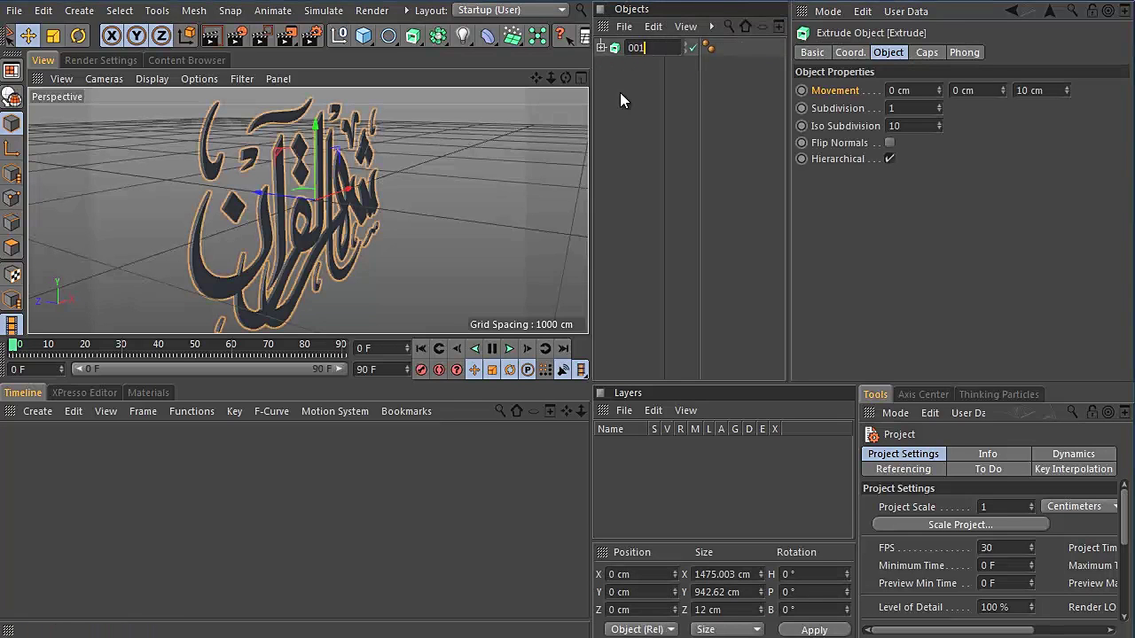
key(Return)
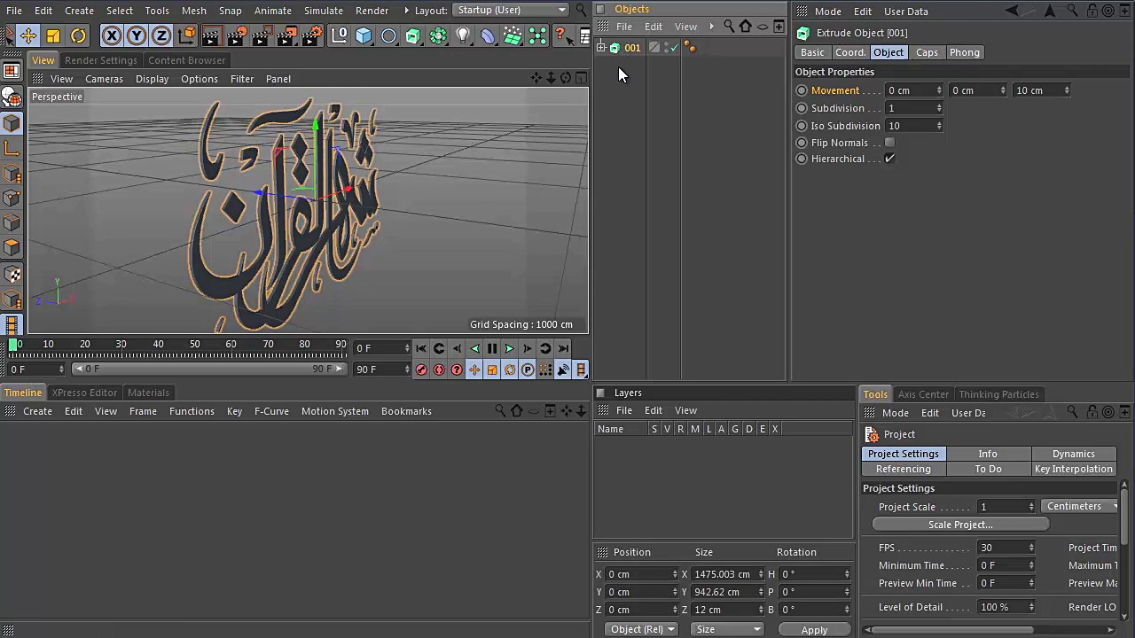
- Duplicate extrusion 001, name the copy 002 and move it along Z to about 325 cm
ctrl+drag(612, 47, 623, 85)
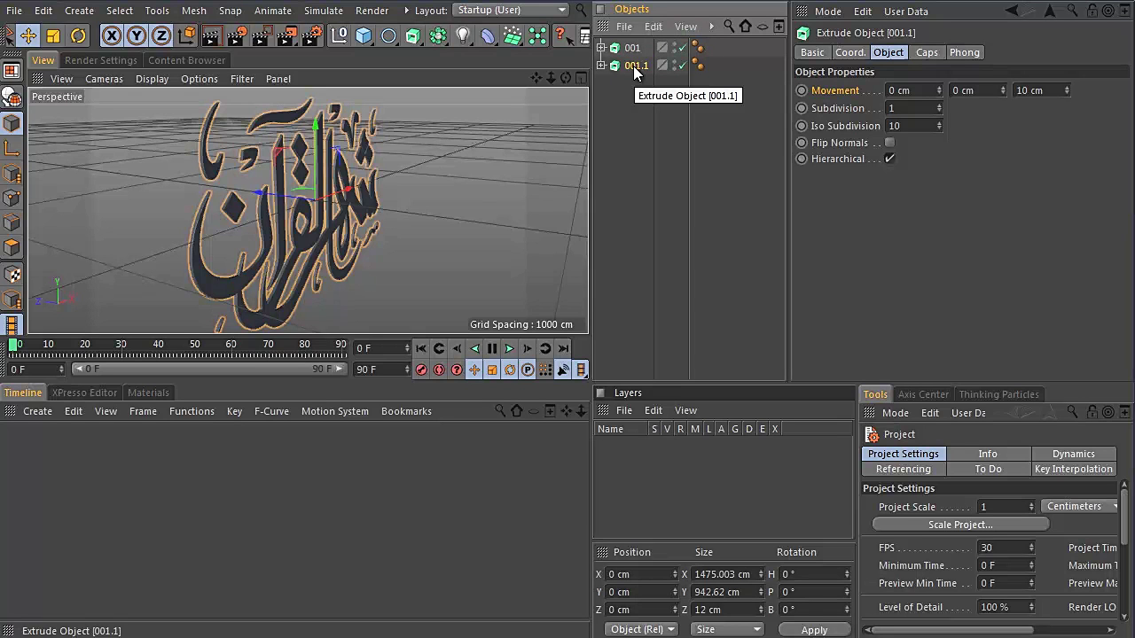
double_click(638, 65)
text(002)
key(Return)
drag(270, 191, 213, 190)
- Copy and paste extrusion 002 and rename the new copy as 003
click(627, 77)
click(625, 65)
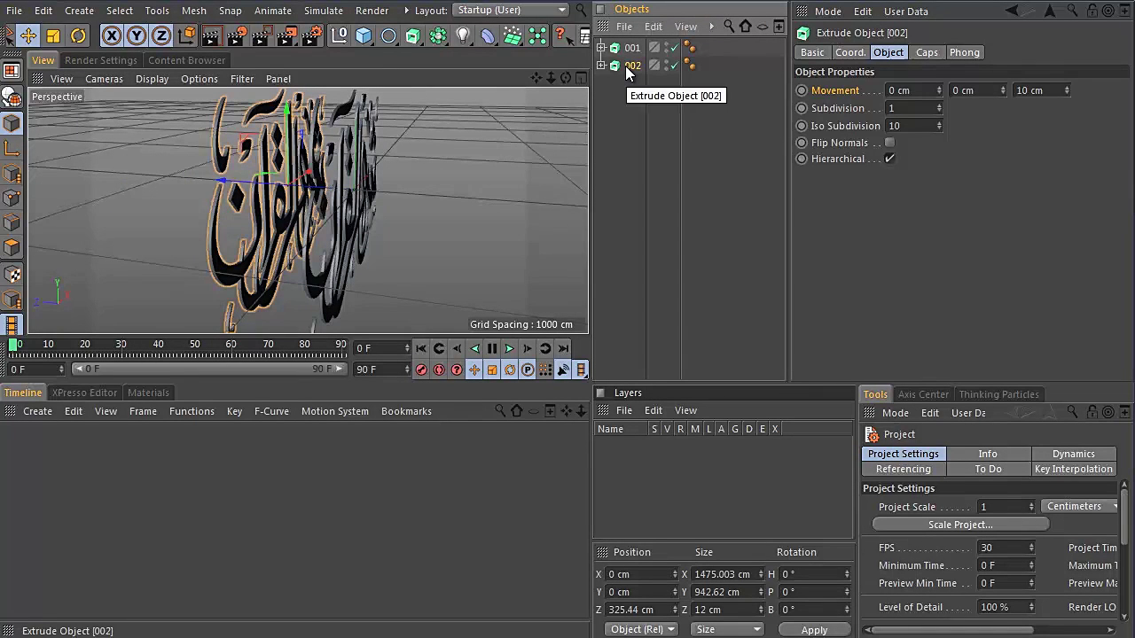
key(ctrl+c)
key(ctrl+v)
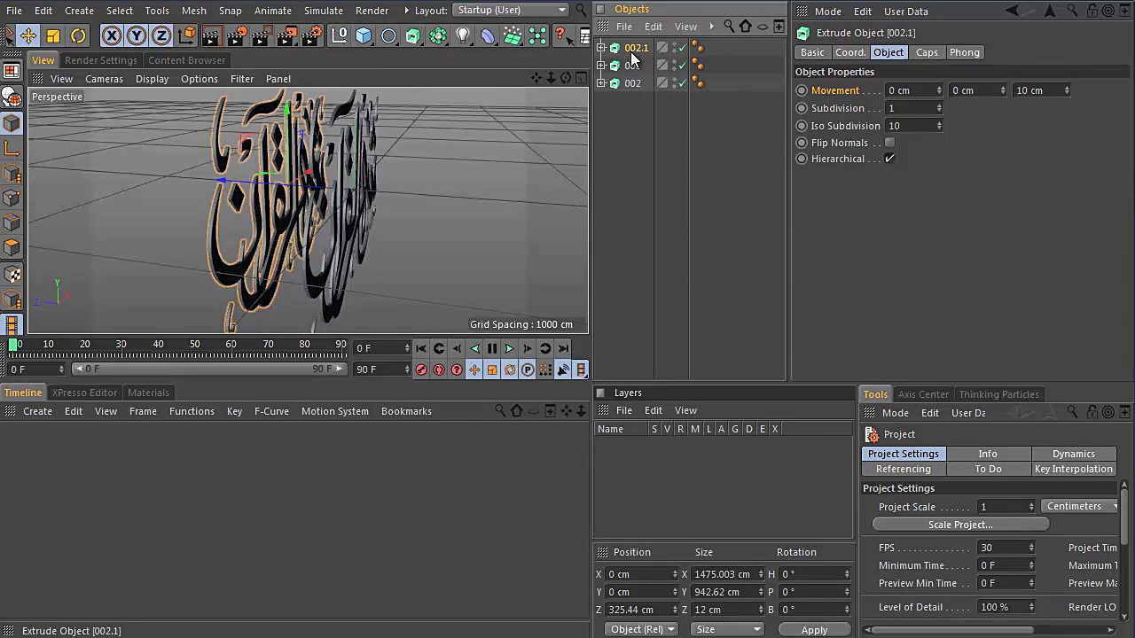
double_click(635, 49)
text(3)
key(Return)
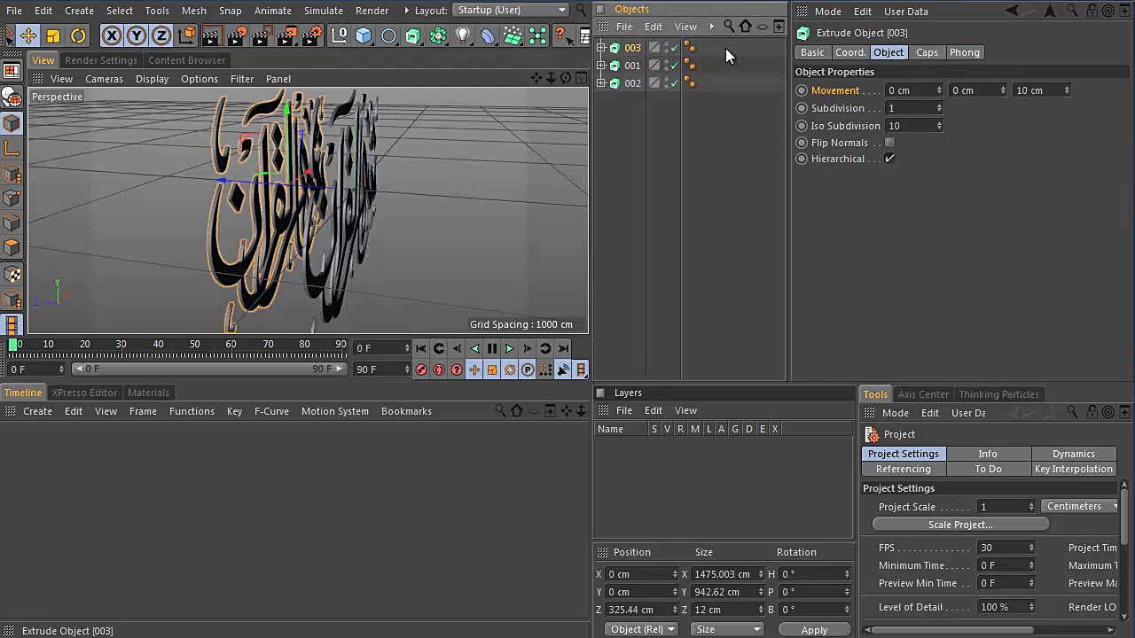
- Place 003 between 001 and 002 in the object list and move it to about 11 cm in Z, directly behind 001
drag(237, 186, 306, 196)
click(581, 78)
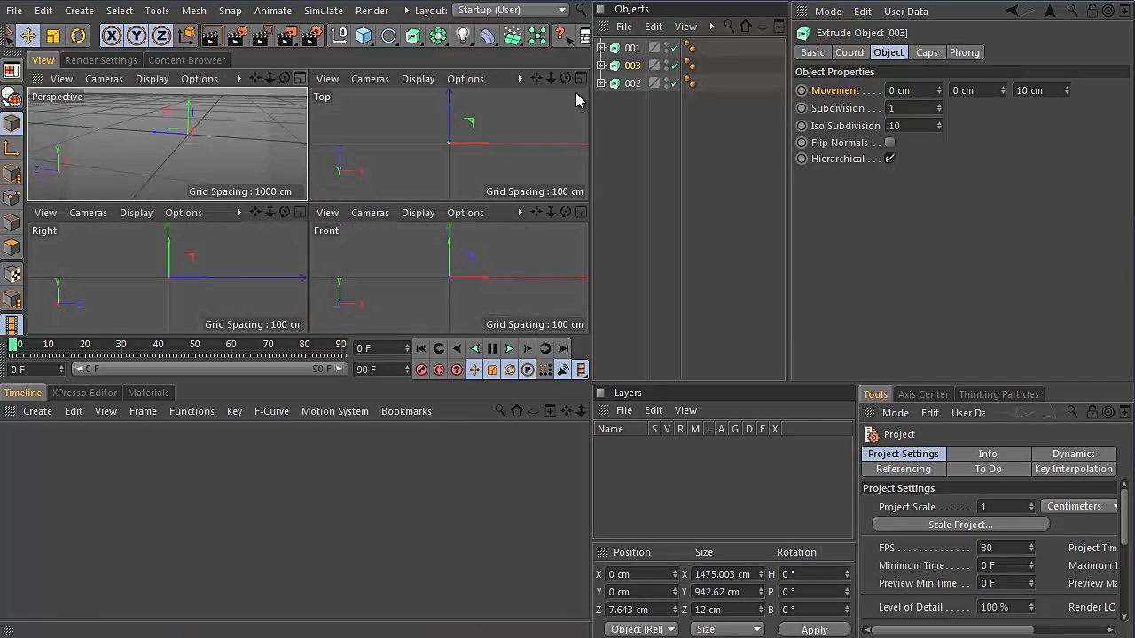
click(581, 78)
scroll(304, 231, up, 5)
mouse_move(315, 153)
mouse_down()
mouse_move(309, 141)
mouse_move(315, 153)
mouse_up()
scroll(318, 226, down, 5)
alt+right_drag(342, 178, 278, 196)
alt+middle_drag(326, 171, 317, 211)
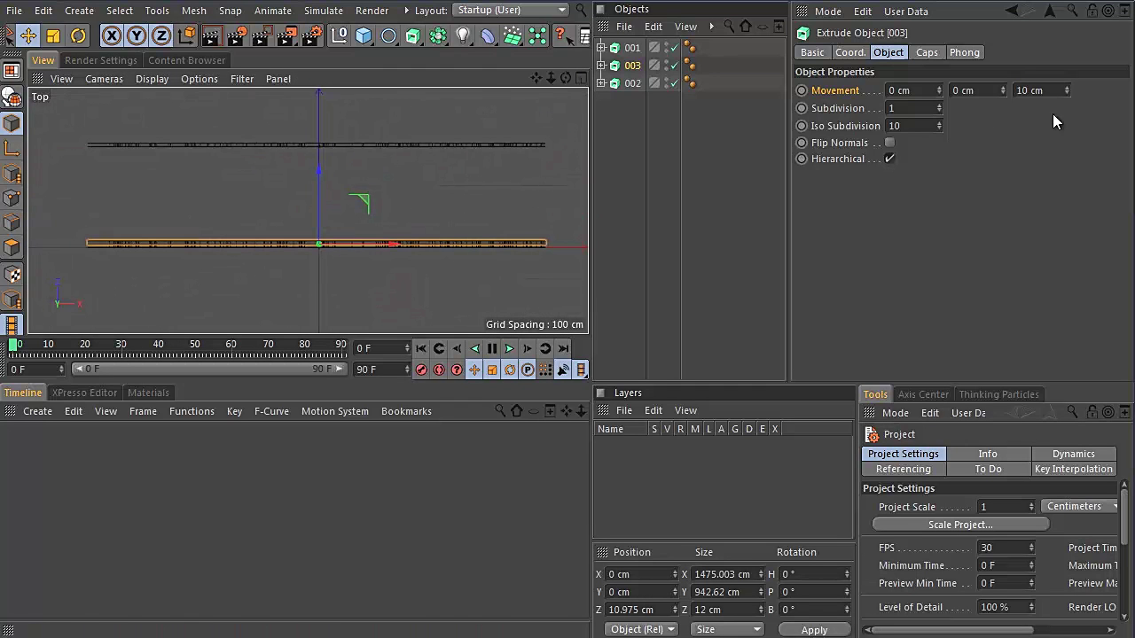
- Set the Z movement of extrusion 003 to 310 cm to fill the gap to 002, and return to the perspective view
drag(1067, 92, 1067, 88)
scroll(299, 155, up, 6)
click(1069, 88)
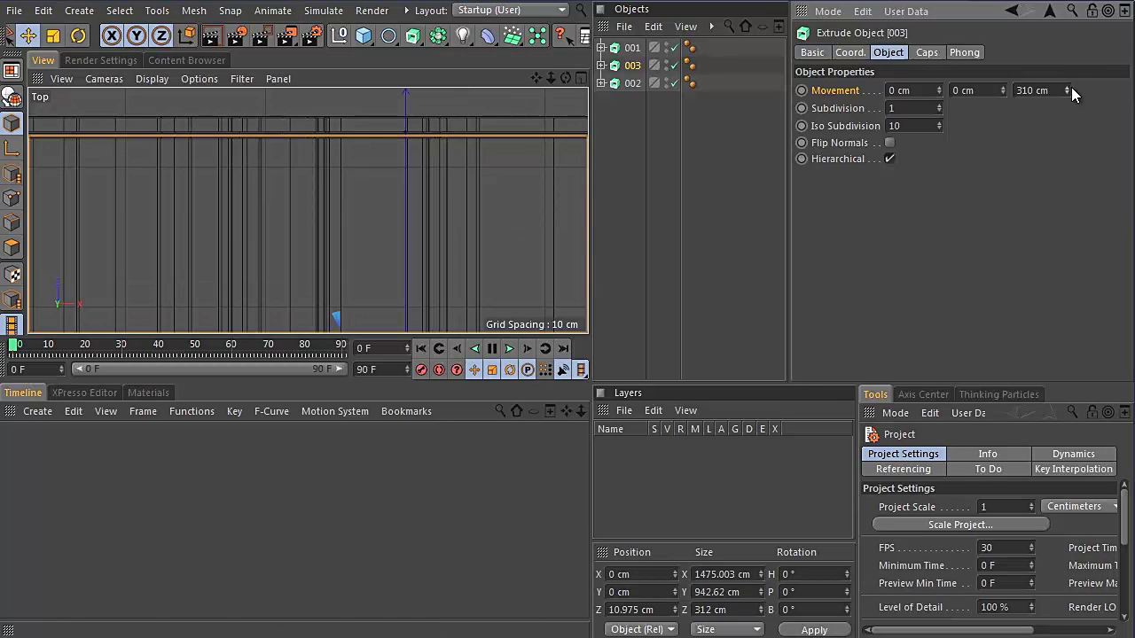
click(614, 125)
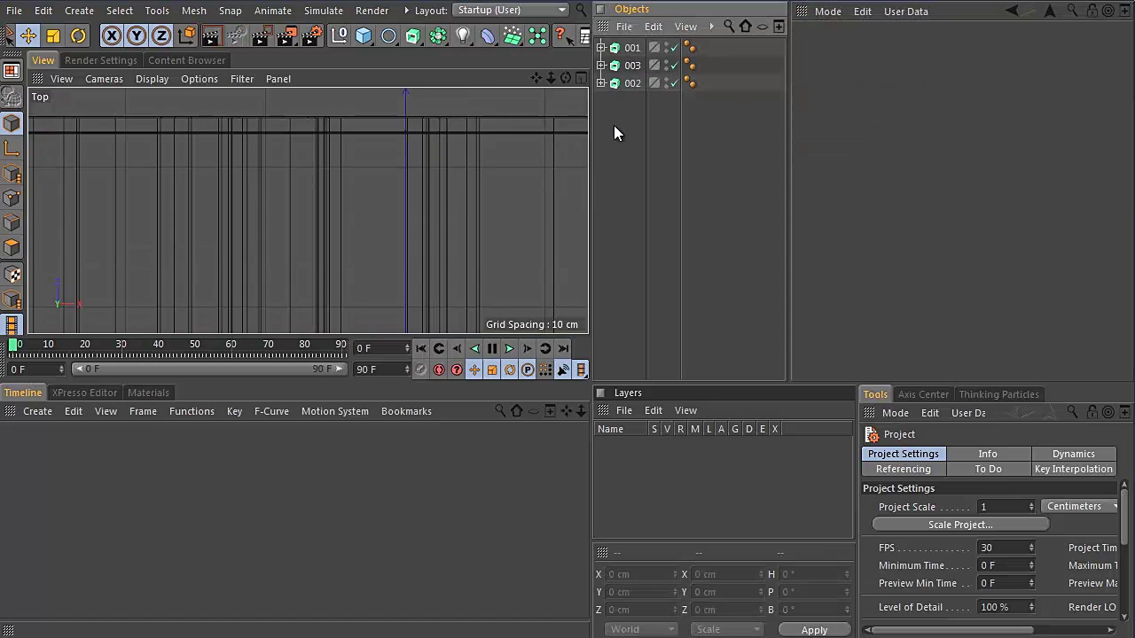
click(581, 79)
click(299, 79)
alt+drag(381, 222, 86, 440)
- Create a new default material and apply it to extrusions 001 and 002
click(147, 393)
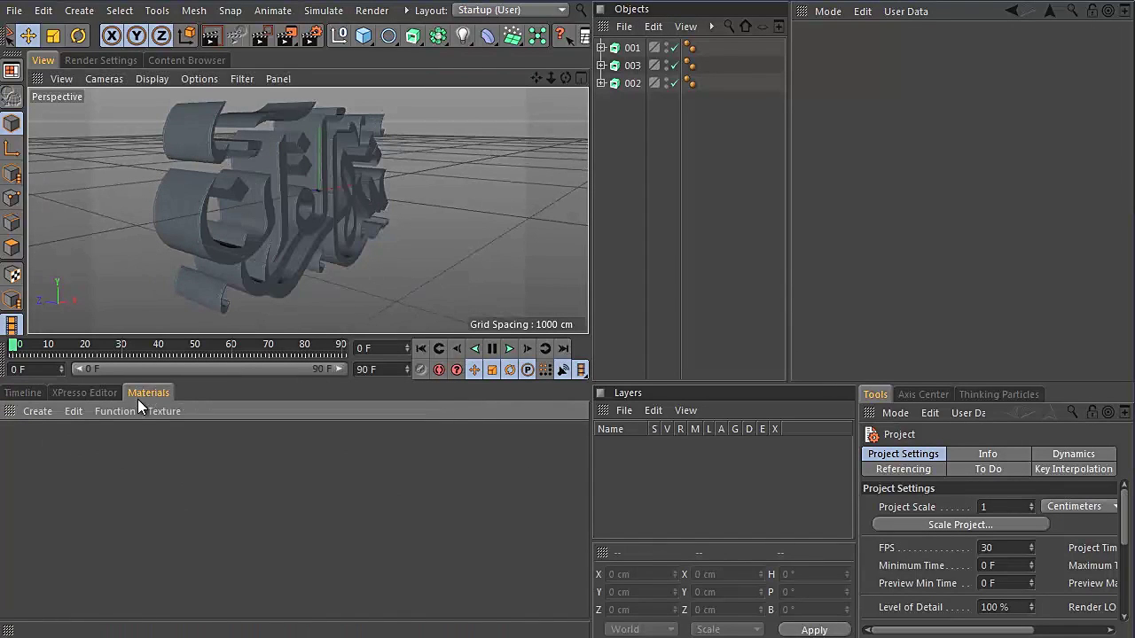
double_click(189, 485)
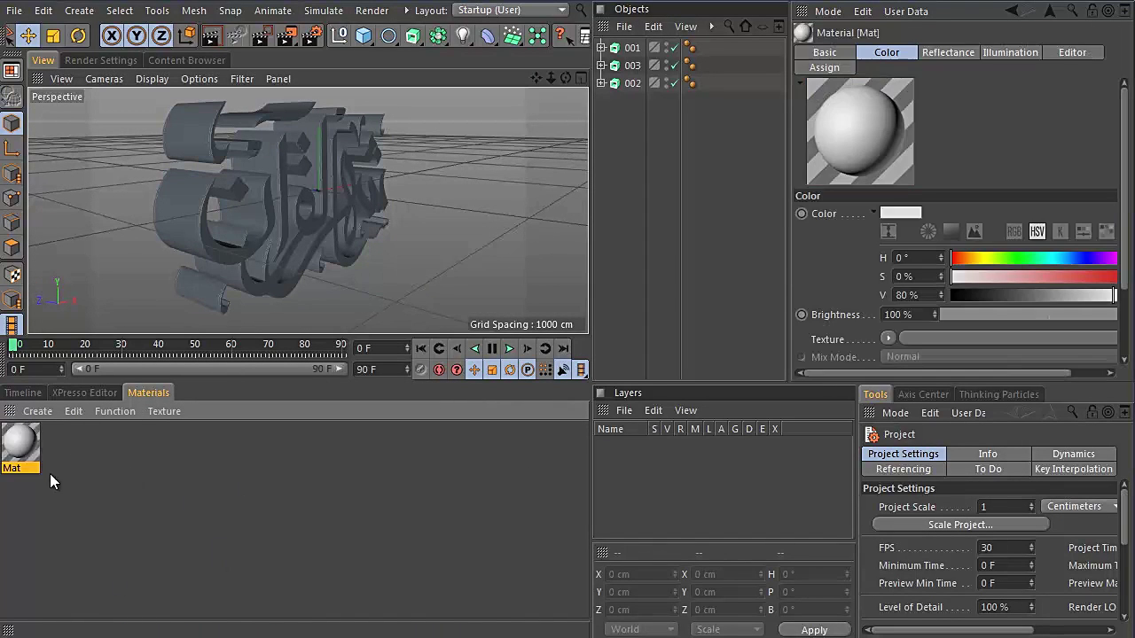
drag(390, 158, 633, 83)
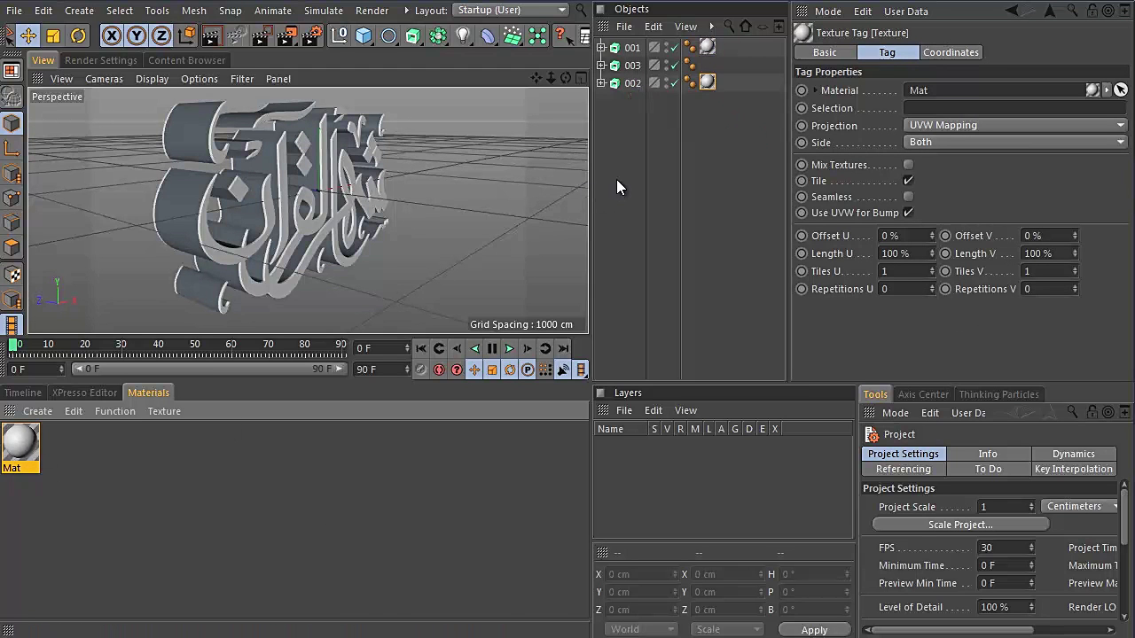
- Open the white material Mat for editing and assign a Gradient texture to its Luminance channel
click(616, 179)
alt+drag(269, 225, 411, 205)
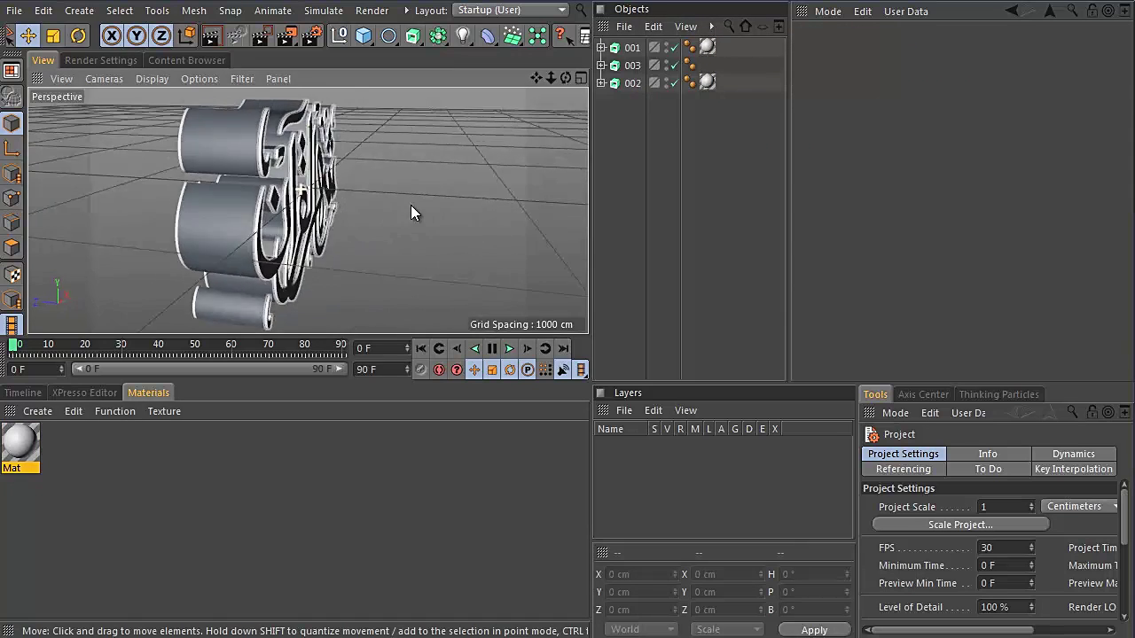
double_click(19, 442)
drag(222, 2, 594, 60)
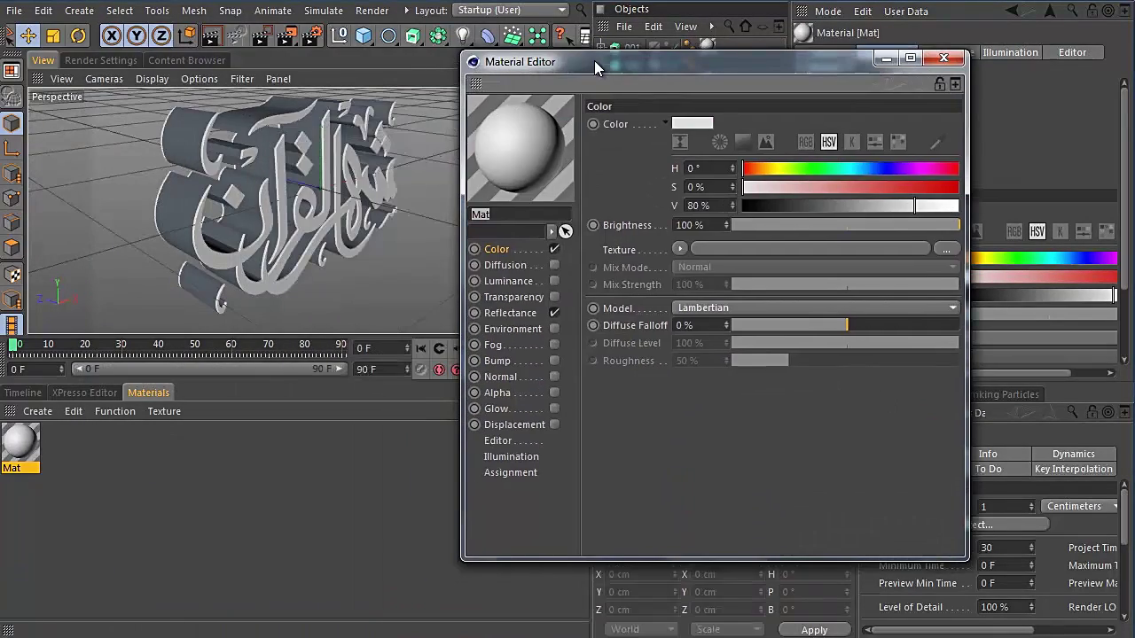
click(501, 281)
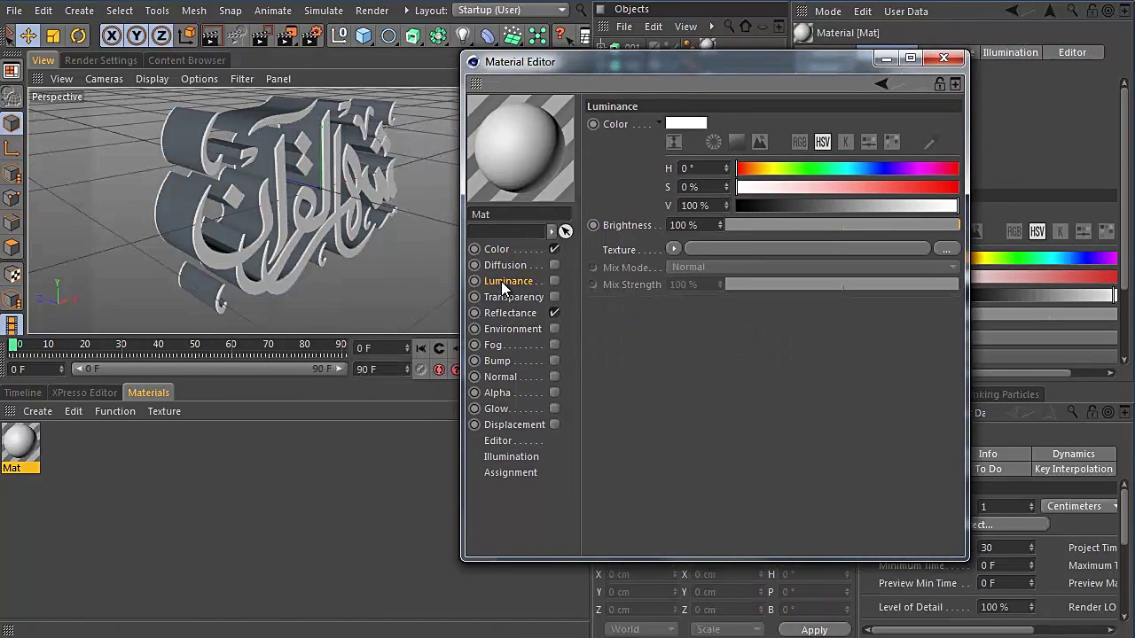
click(674, 250)
click(697, 433)
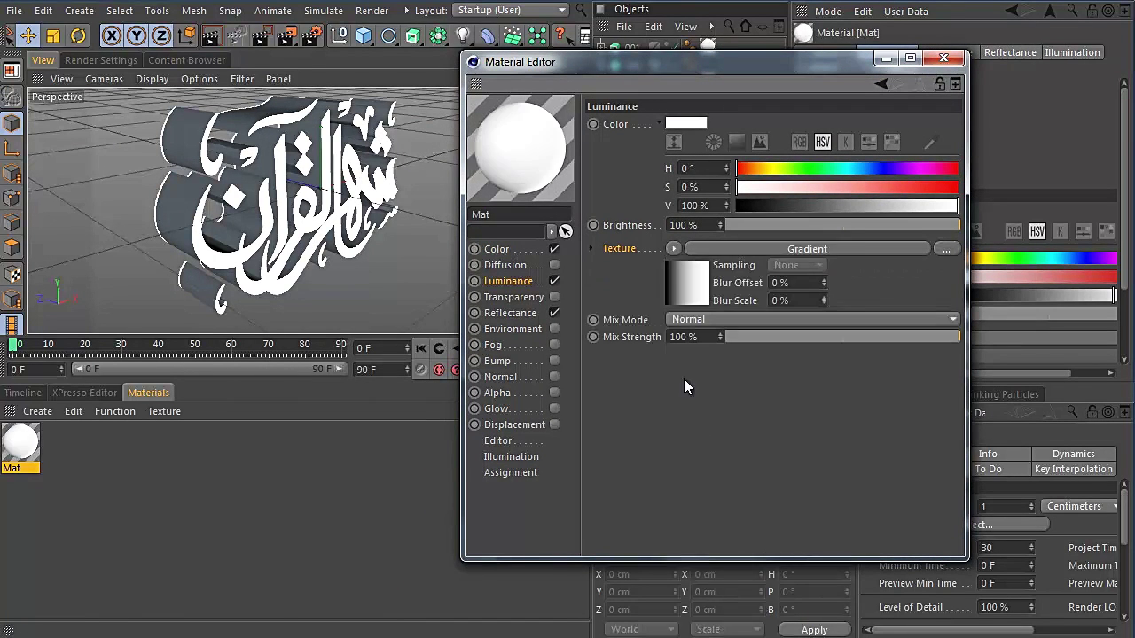
- Add a Reflection (Legacy) layer to Mat's reflectance and assign Fresnel as its layer color texture
click(518, 315)
drag(839, 62, 757, 43)
drag(891, 548, 963, 609)
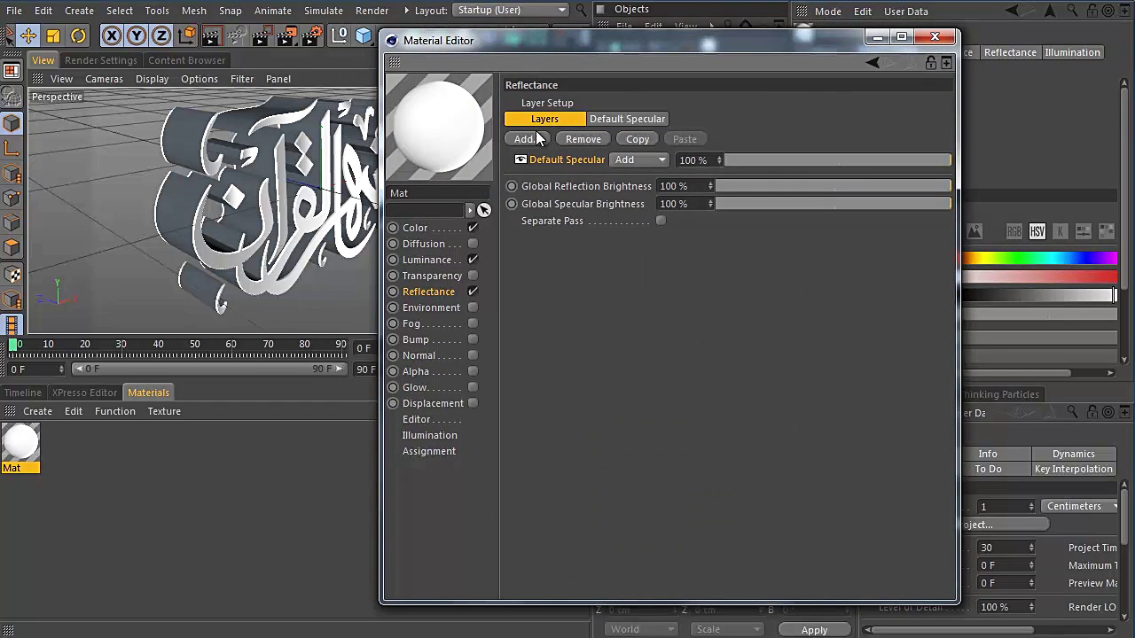
click(525, 139)
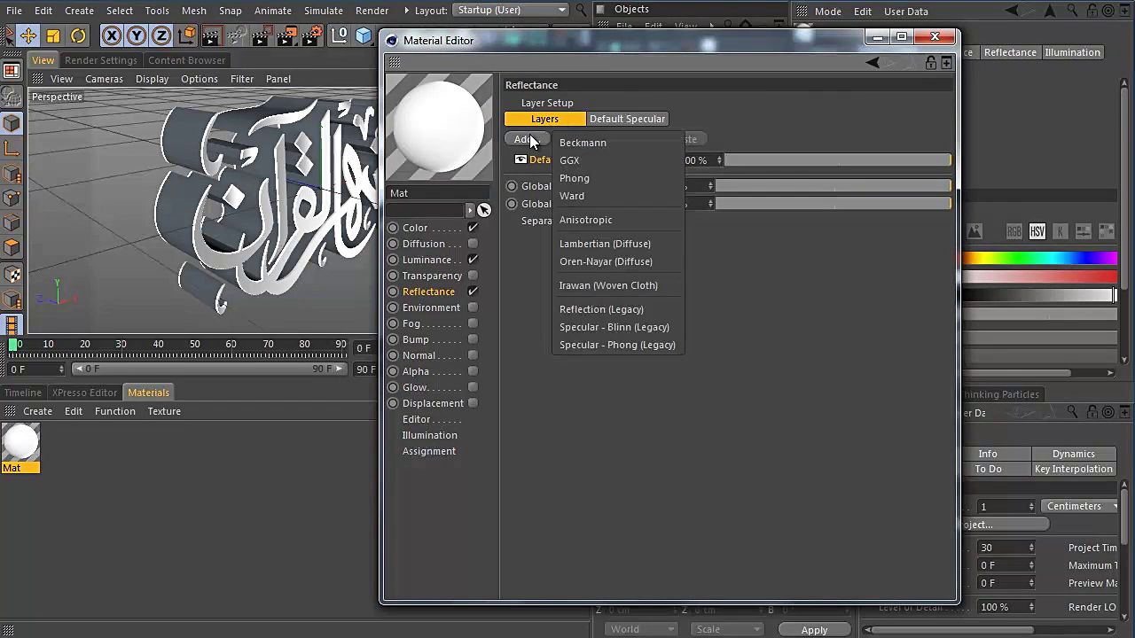
click(627, 309)
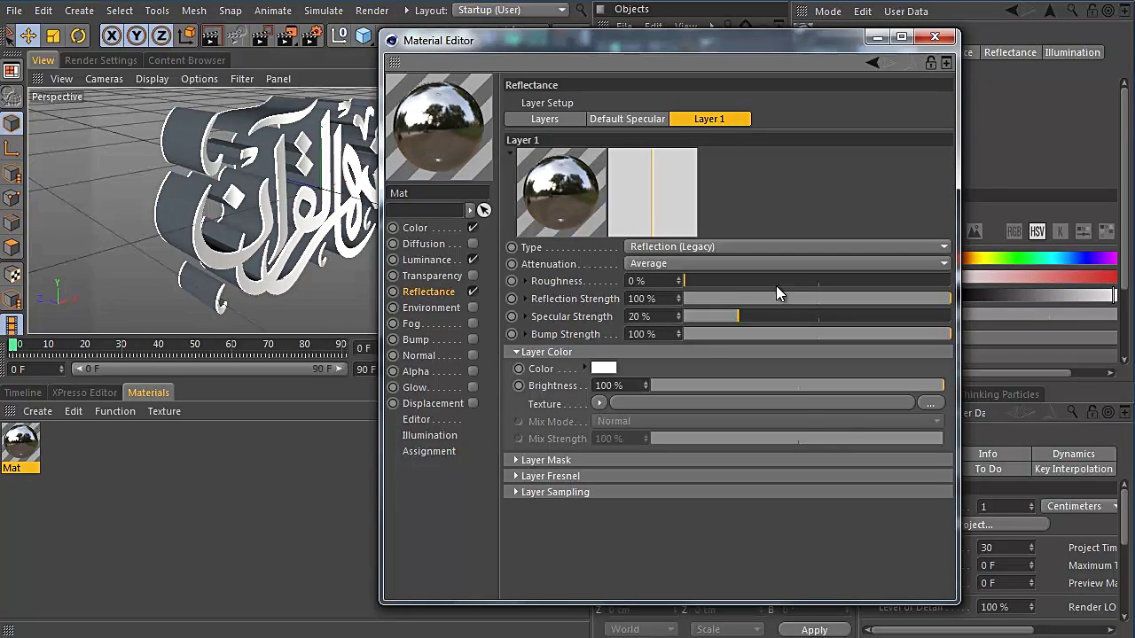
click(538, 354)
click(548, 353)
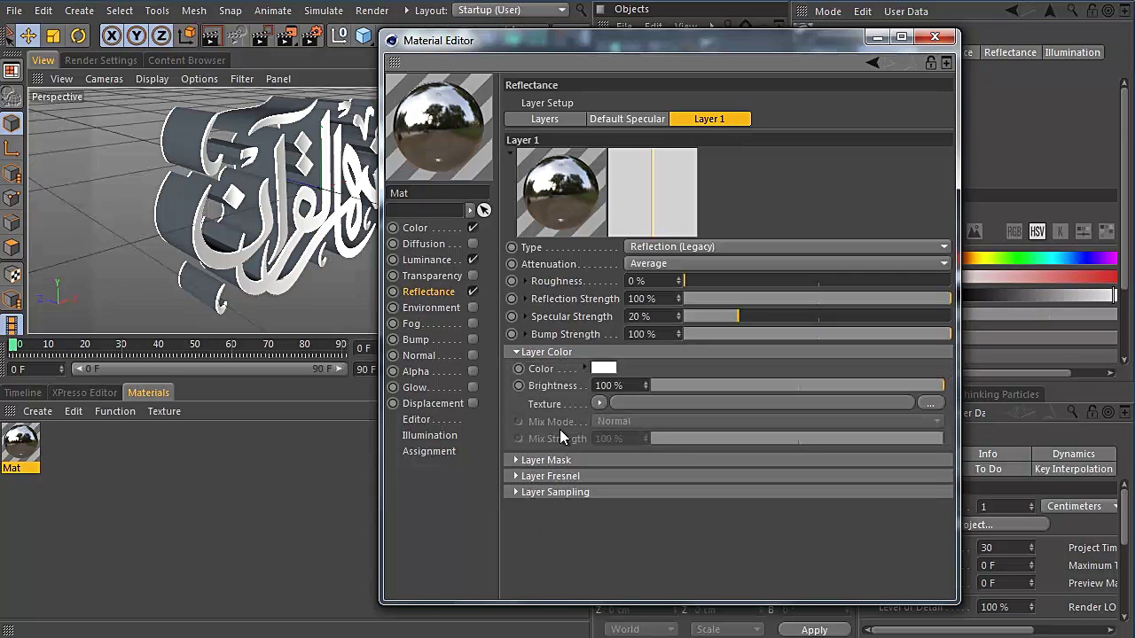
click(601, 404)
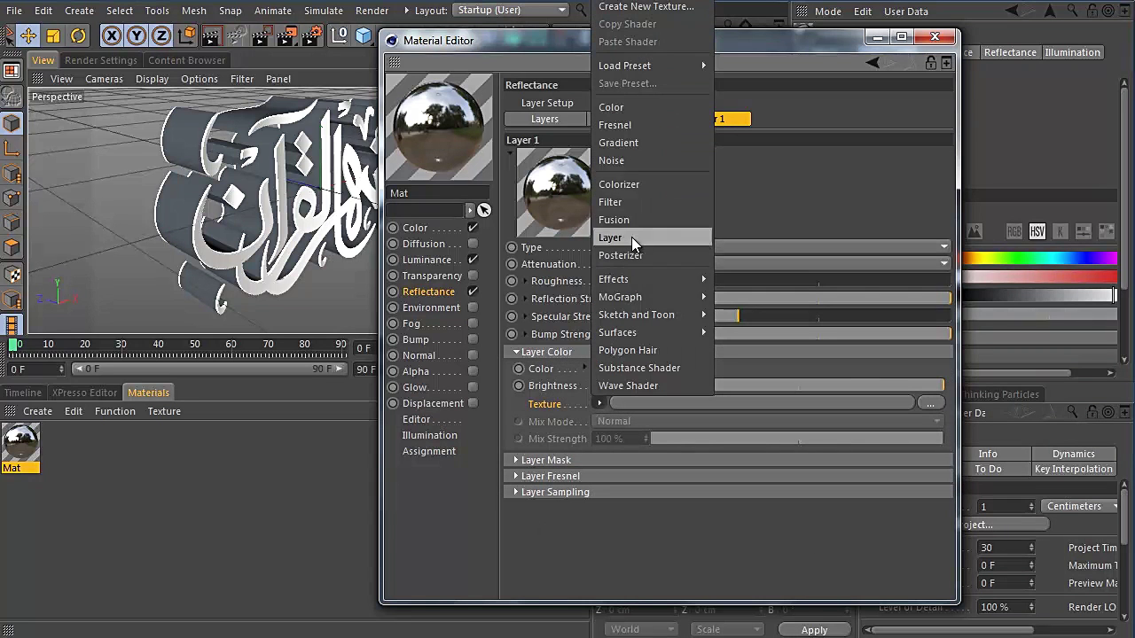
click(643, 126)
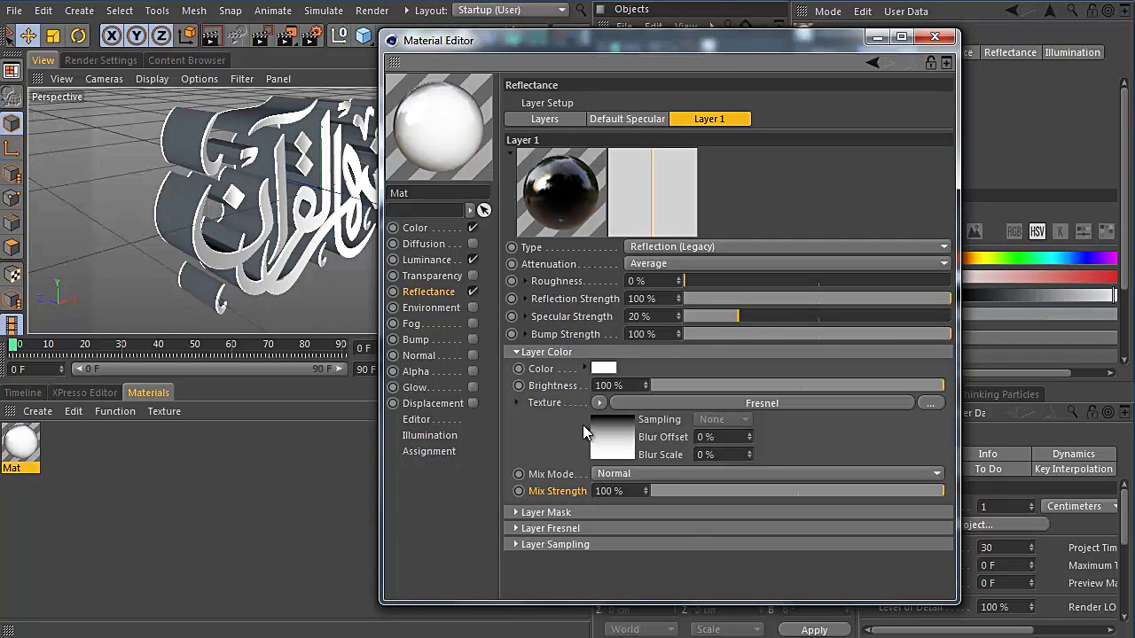
- Set the layer color brightness of Mat's reflection to 40% and its mix strength to 20%, and close the material
drag(816, 386, 769, 387)
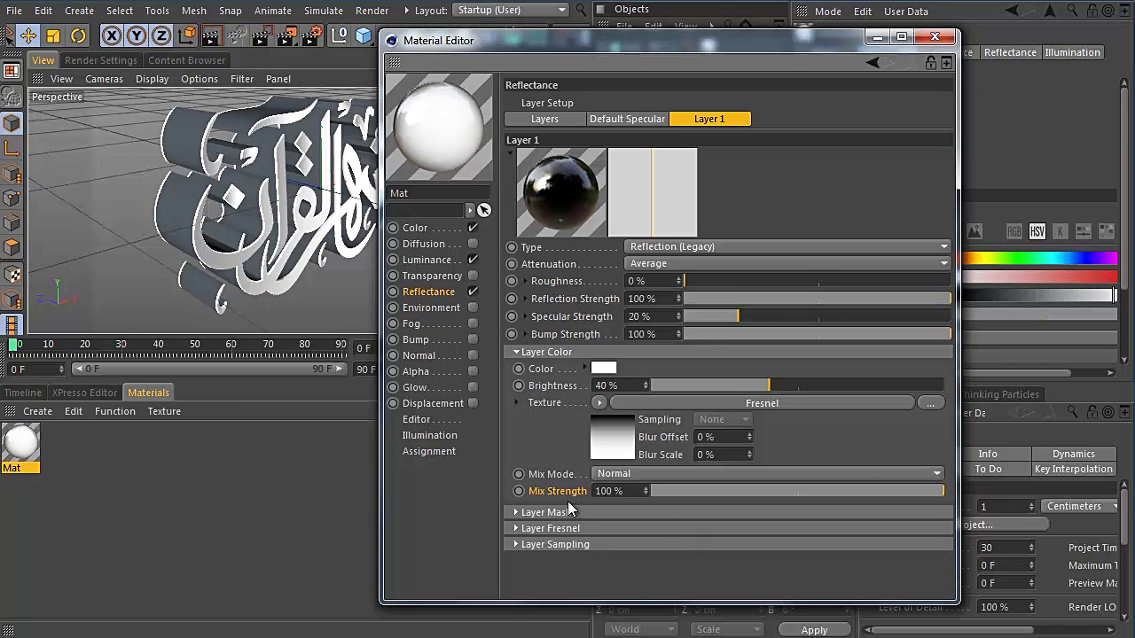
text(20)
key(Return)
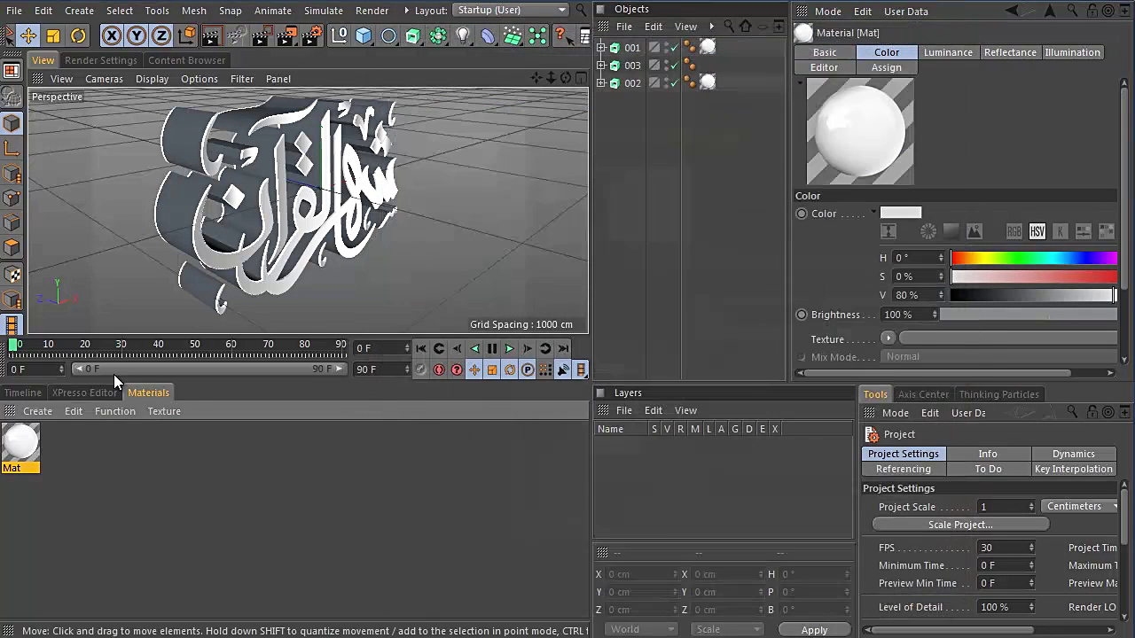
click(934, 36)
- Switch to the media player and examine the patterned side surfaces in the reference video Ramadan v 002.mov
alt+drag(307, 228, 382, 227)
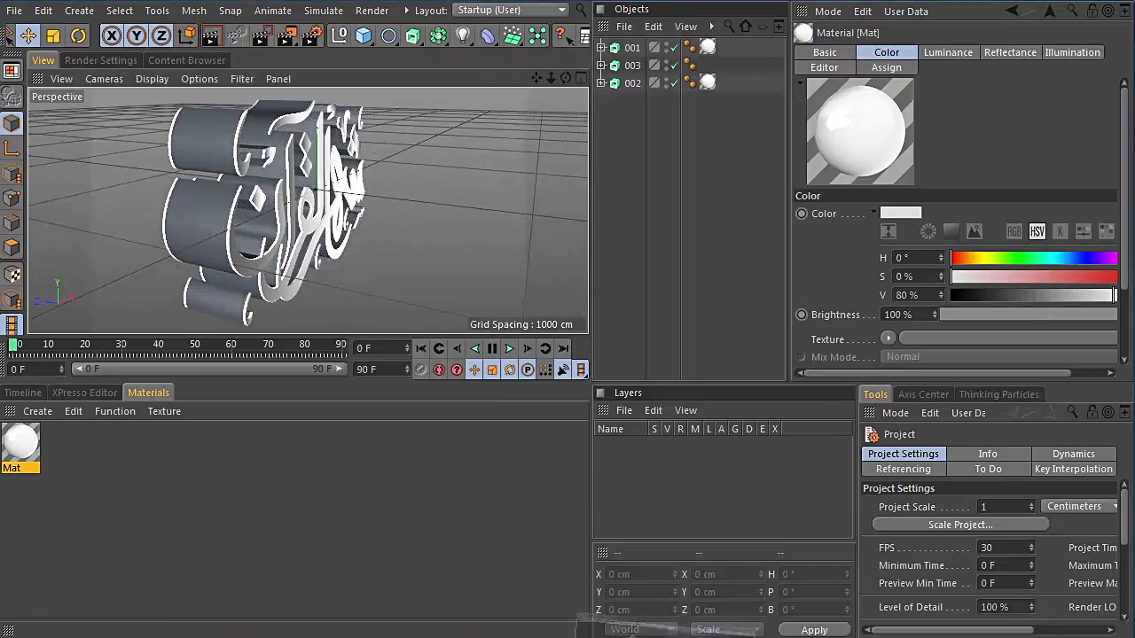
key(alt+Tab)
click(556, 223)
click(535, 195)
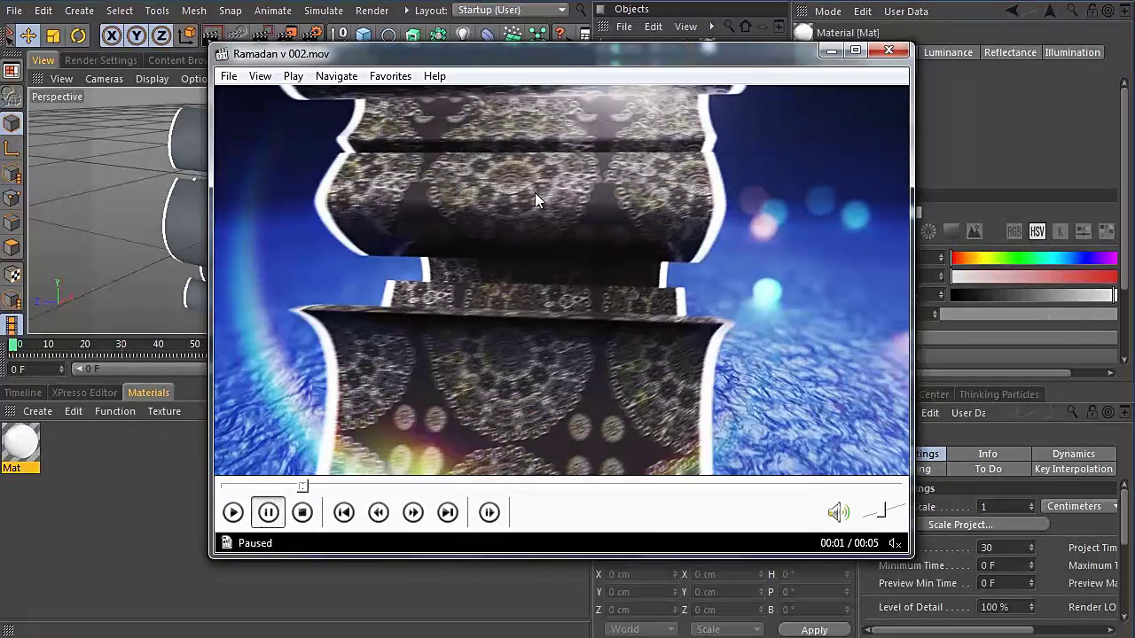
click(831, 50)
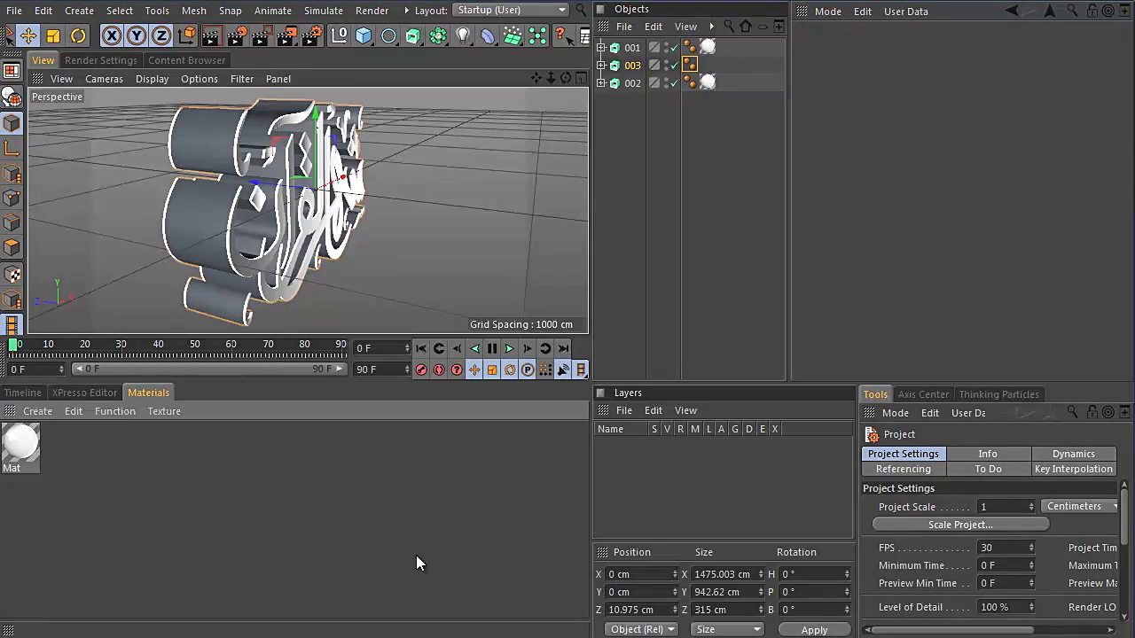
- Create a second material and open it for editing
double_click(158, 476)
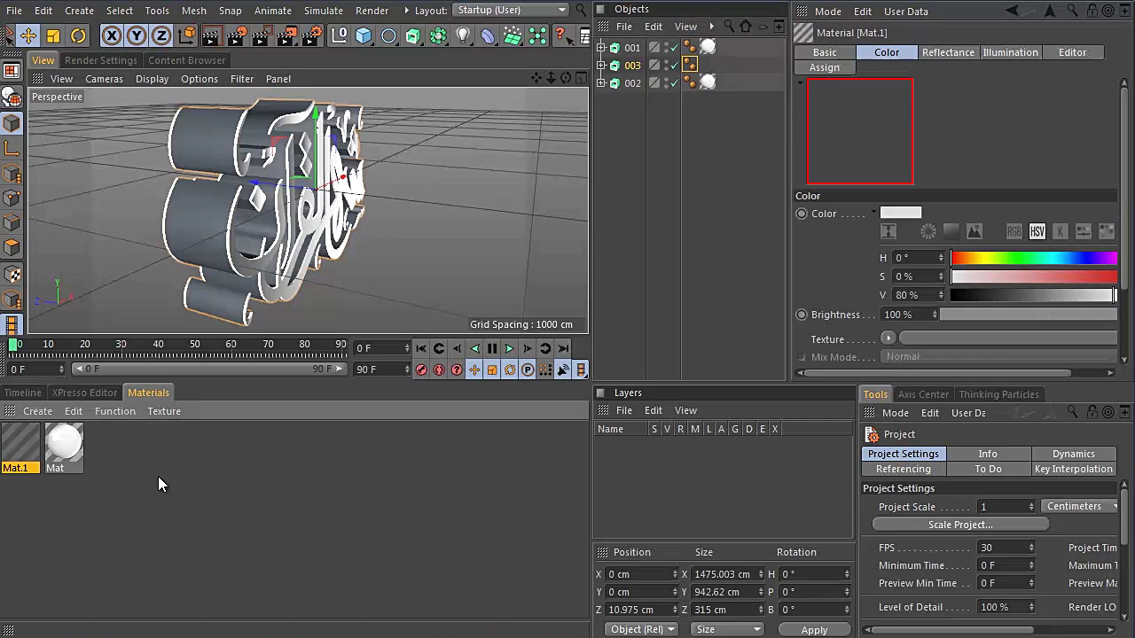
double_click(23, 444)
drag(359, 136, 855, 55)
- Load Shape_Color.jpg as Mat.1's Color texture without copying it to the project location, and apply the material to extrusion 003
click(581, 234)
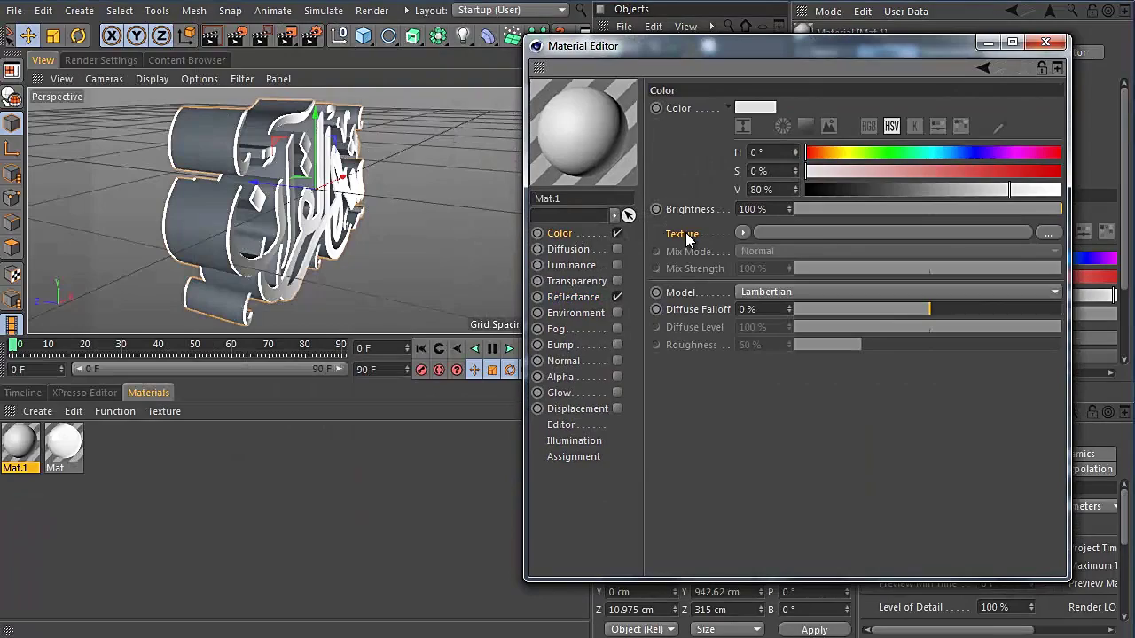
click(1058, 231)
drag(755, 71, 557, 70)
double_click(936, 188)
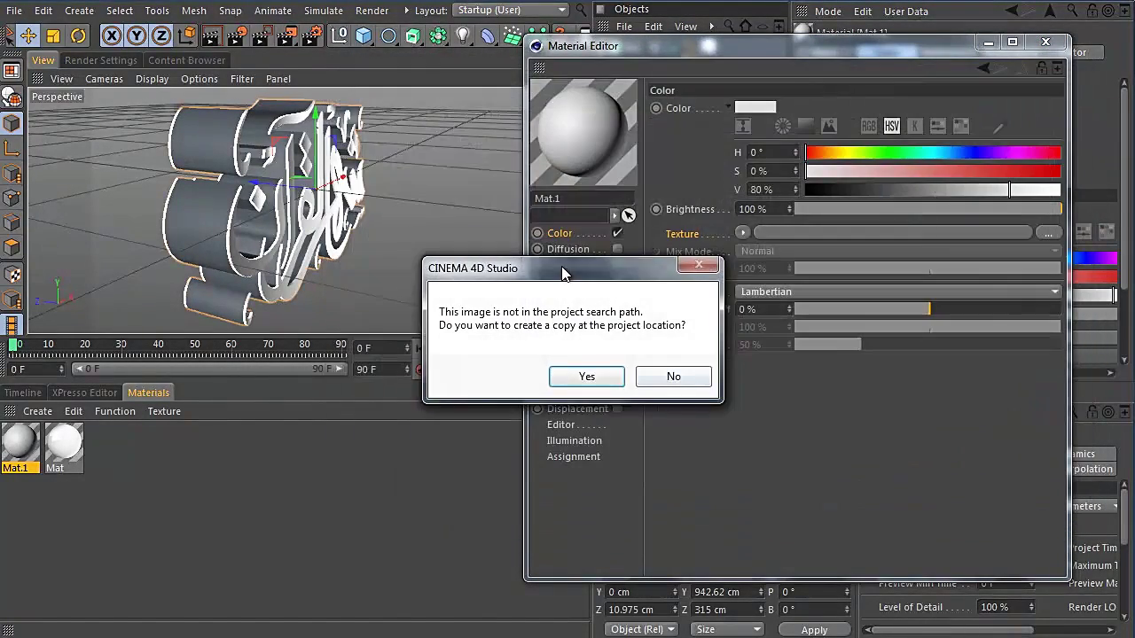
drag(560, 266, 544, 241)
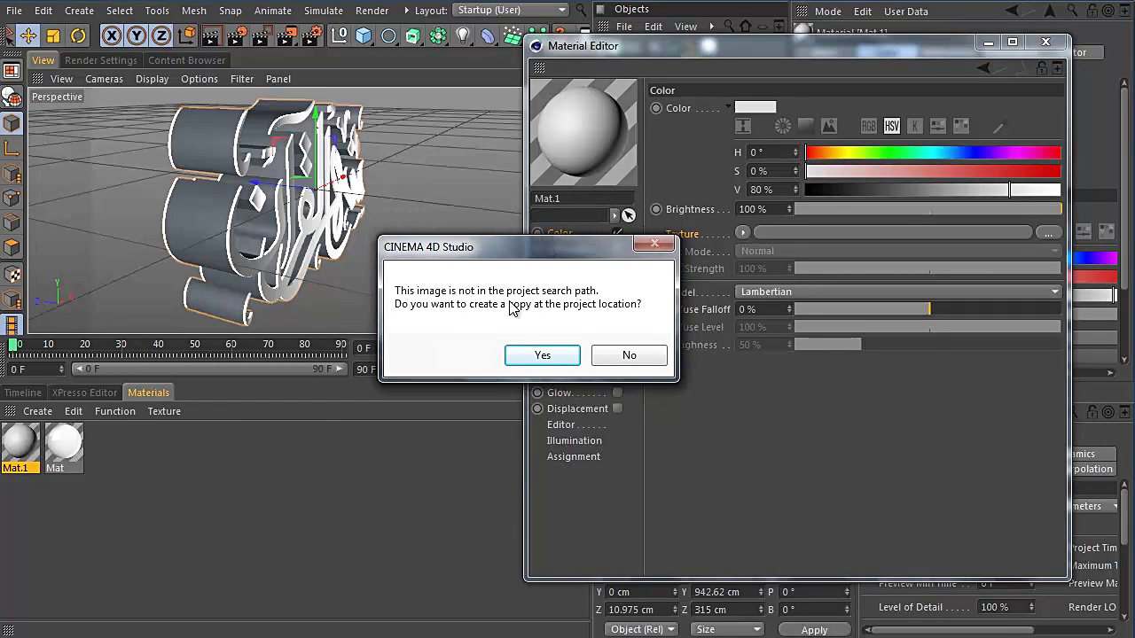
click(629, 356)
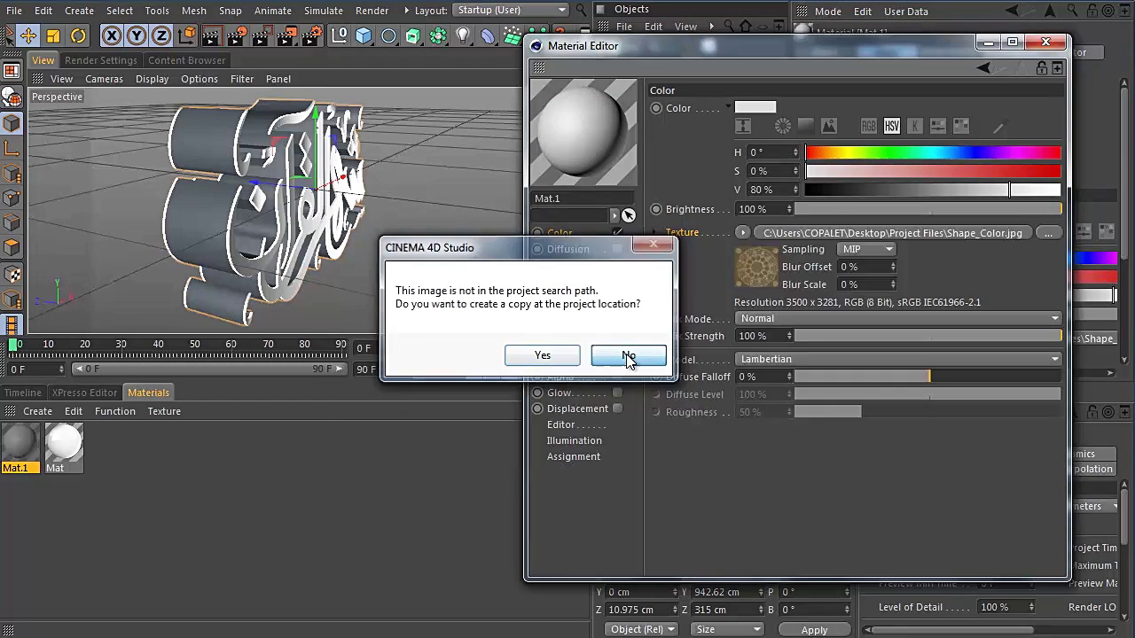
drag(717, 47, 652, 56)
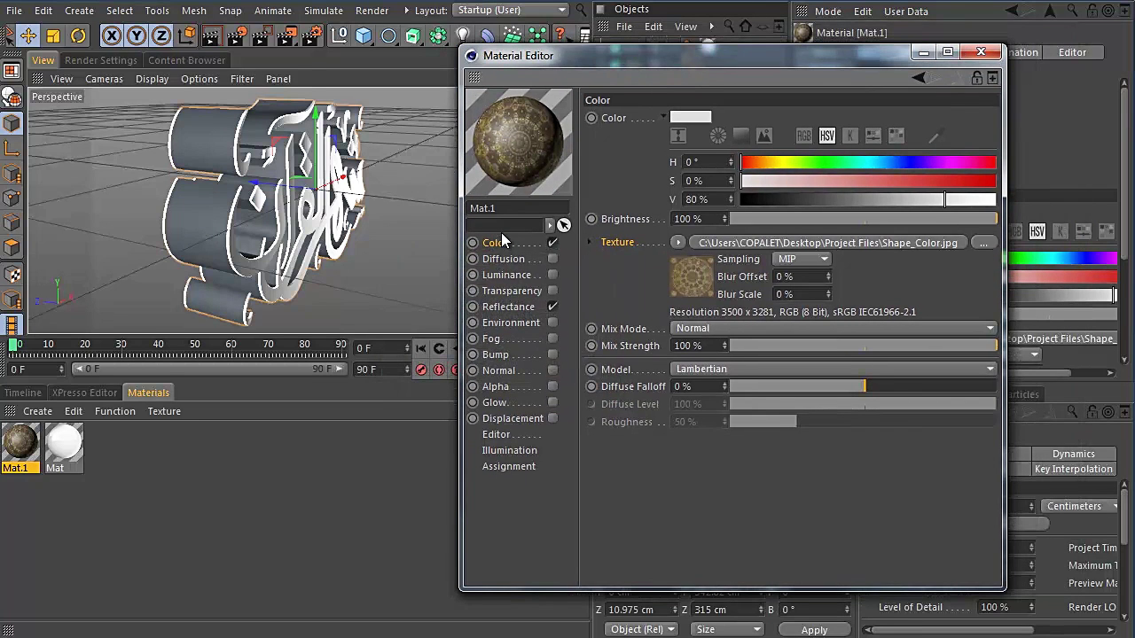
drag(22, 448, 202, 223)
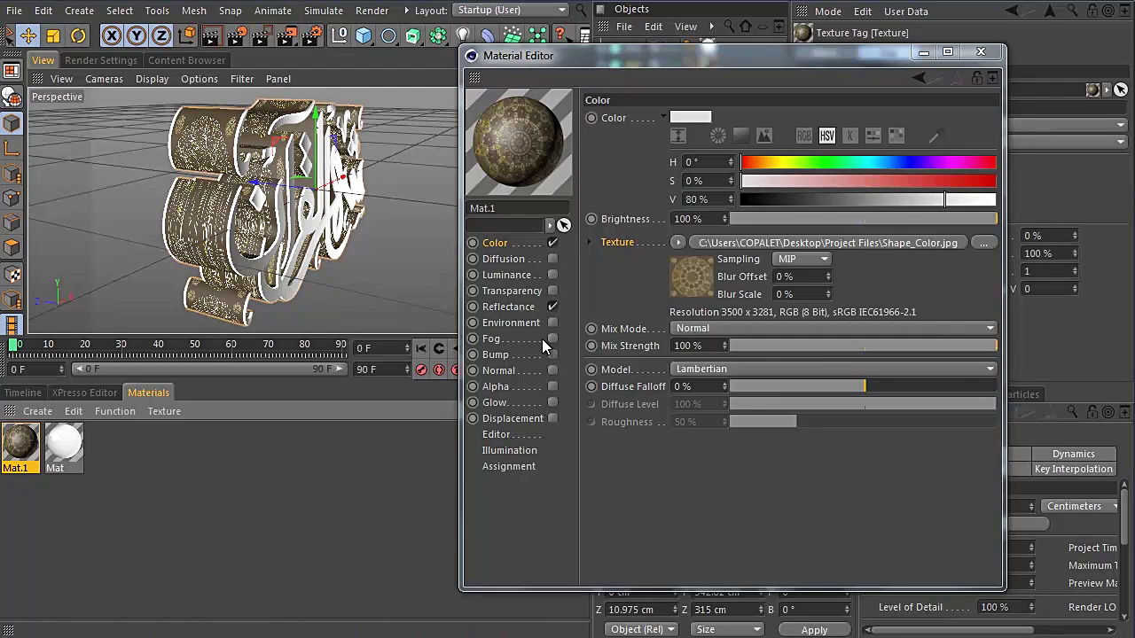
- Add a Reflection (Legacy) layer to Mat.1's reflectance and assign Fresnel as its layer color texture
click(523, 310)
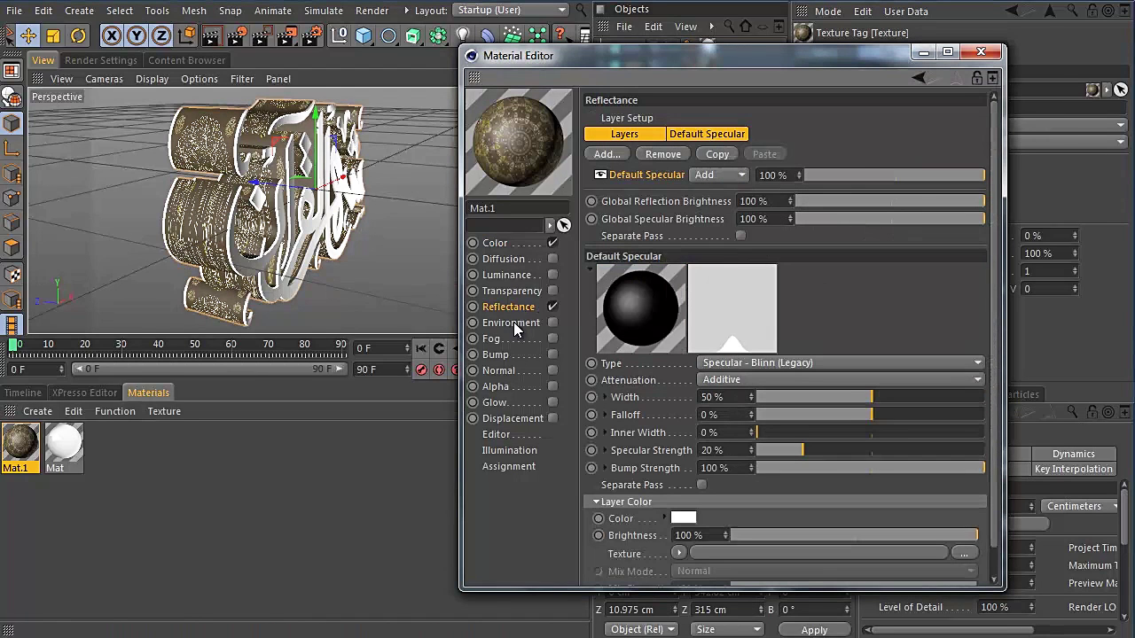
click(625, 135)
click(608, 156)
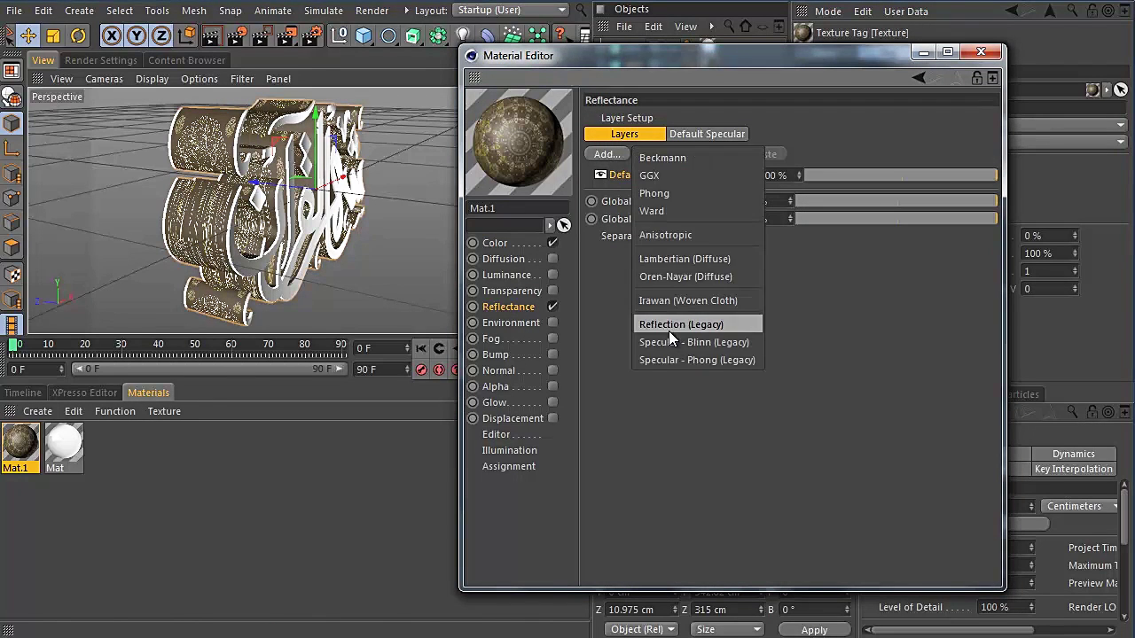
click(694, 327)
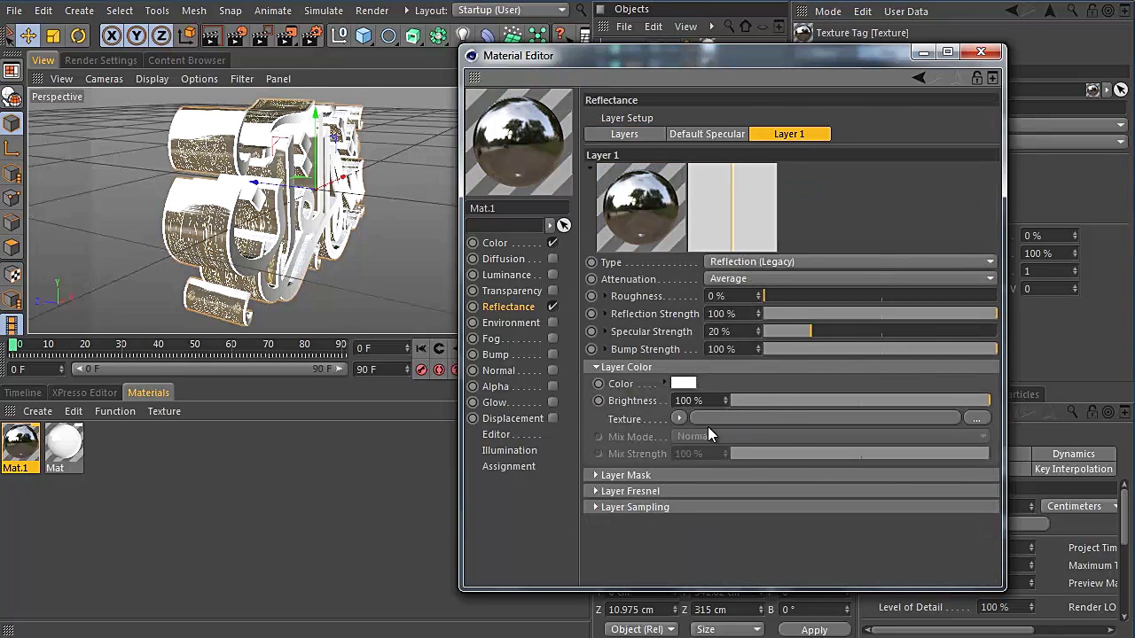
click(632, 371)
click(648, 371)
click(680, 418)
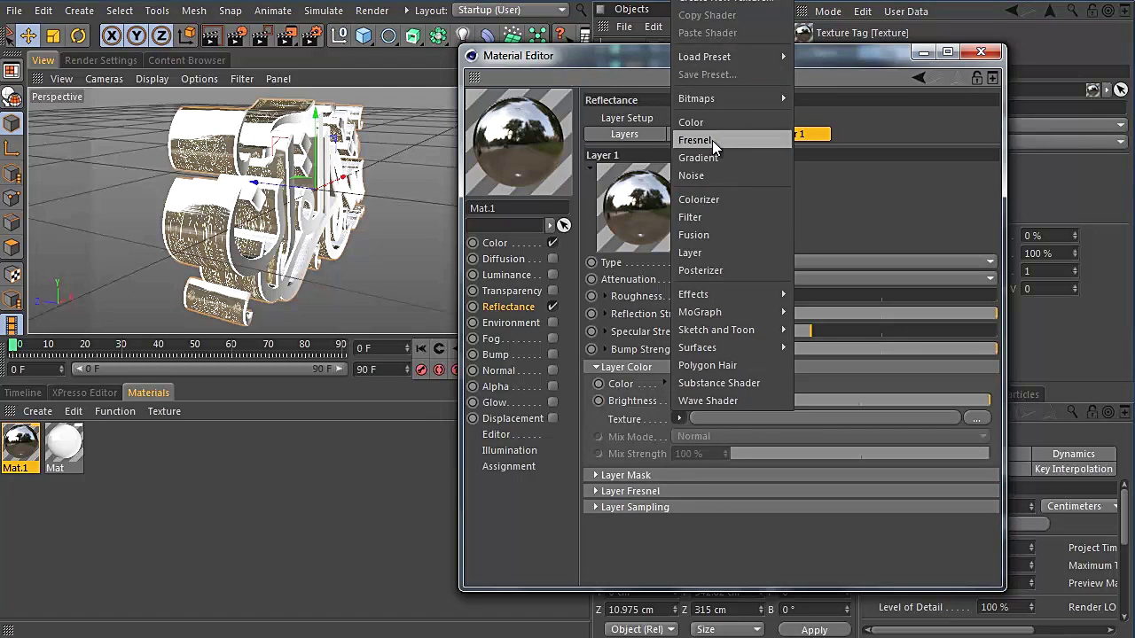
click(712, 140)
- Set the layer color brightness of Mat.1's reflection to 30% and its mix strength to 15%, and close the material
click(689, 400)
text(30)
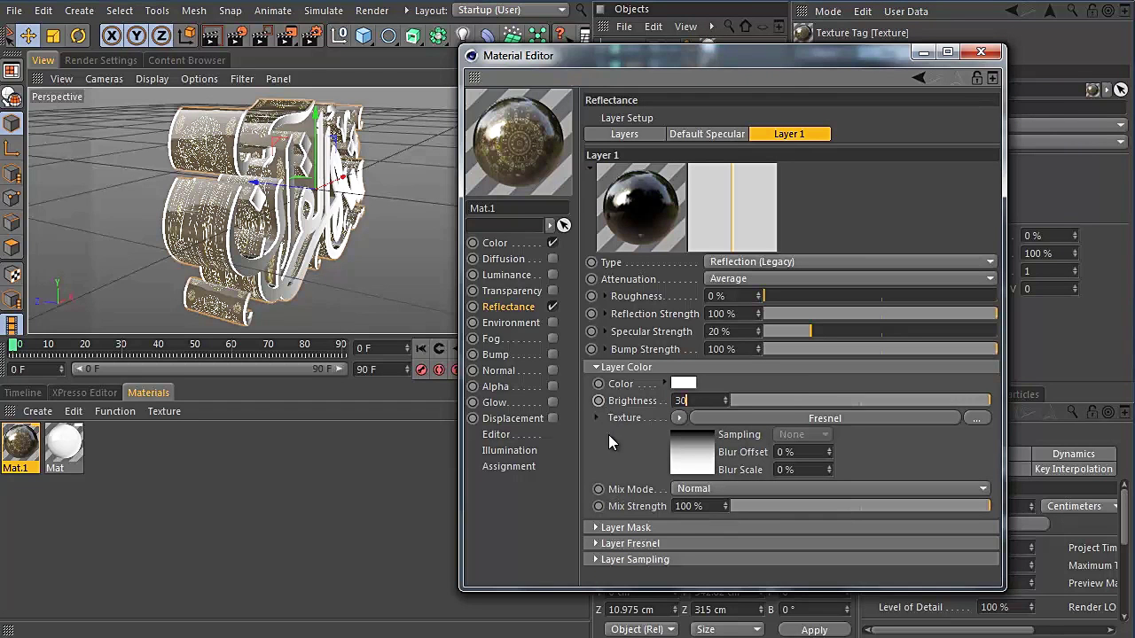
key(Return)
click(688, 506)
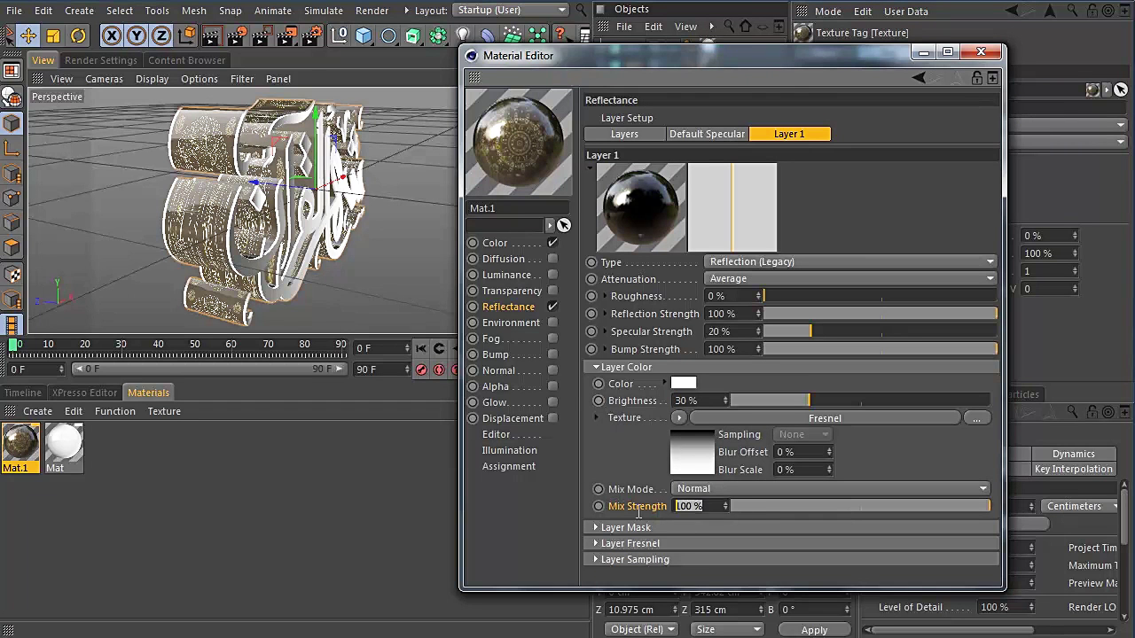
text(15)
key(Return)
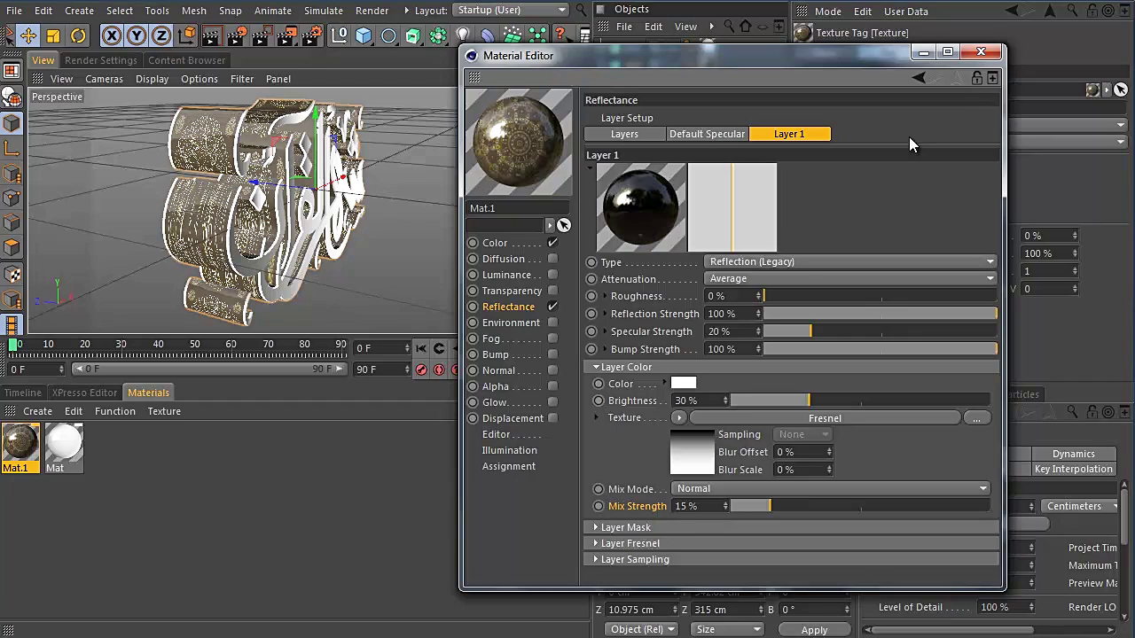
click(981, 52)
- Change the projection of the Mat.1 texture on extrusion 003 to Cubic
click(613, 162)
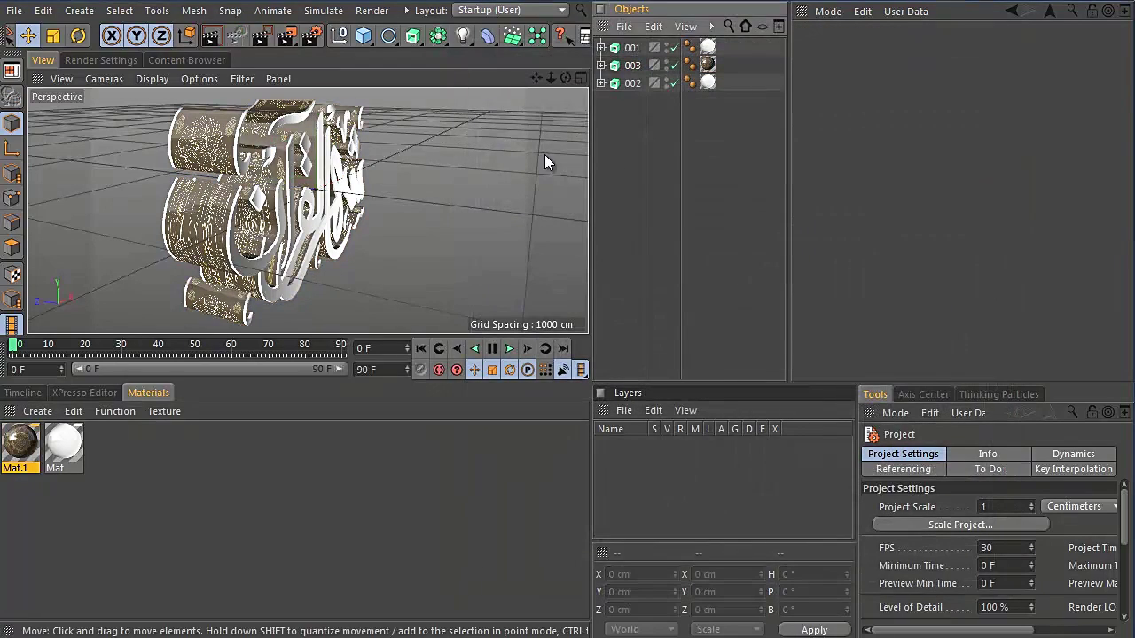
scroll(348, 181, up, 8)
alt+drag(347, 181, 434, 183)
alt+drag(232, 229, 173, 180)
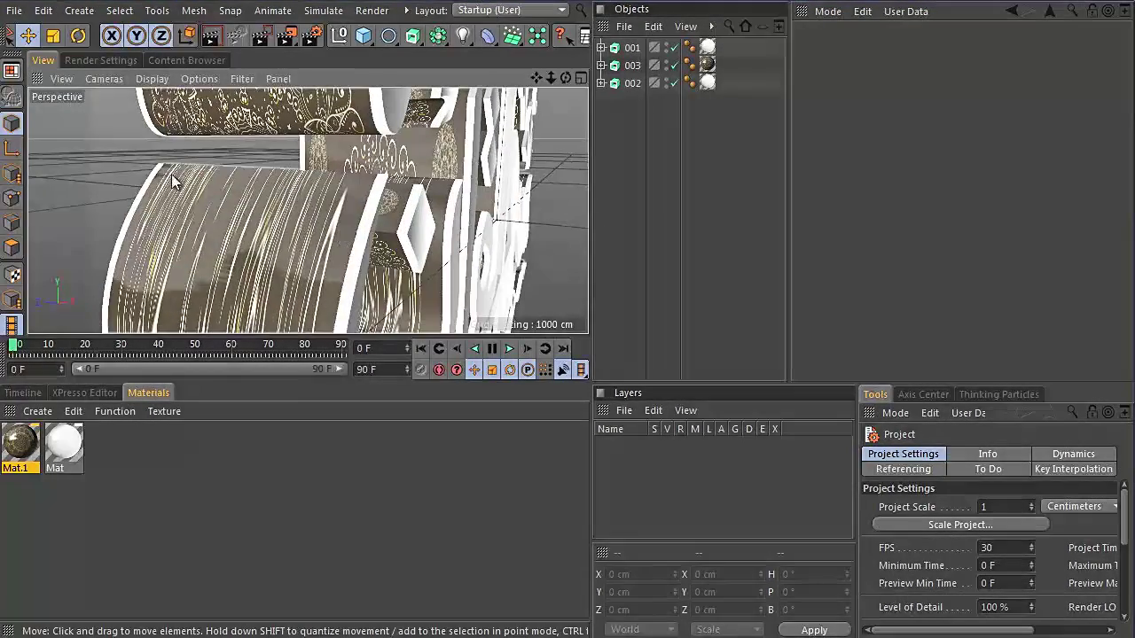
mouse_move(307, 175)
alt+mouse_down()
mouse_move(350, 119)
mouse_move(301, 159)
alt+mouse_up()
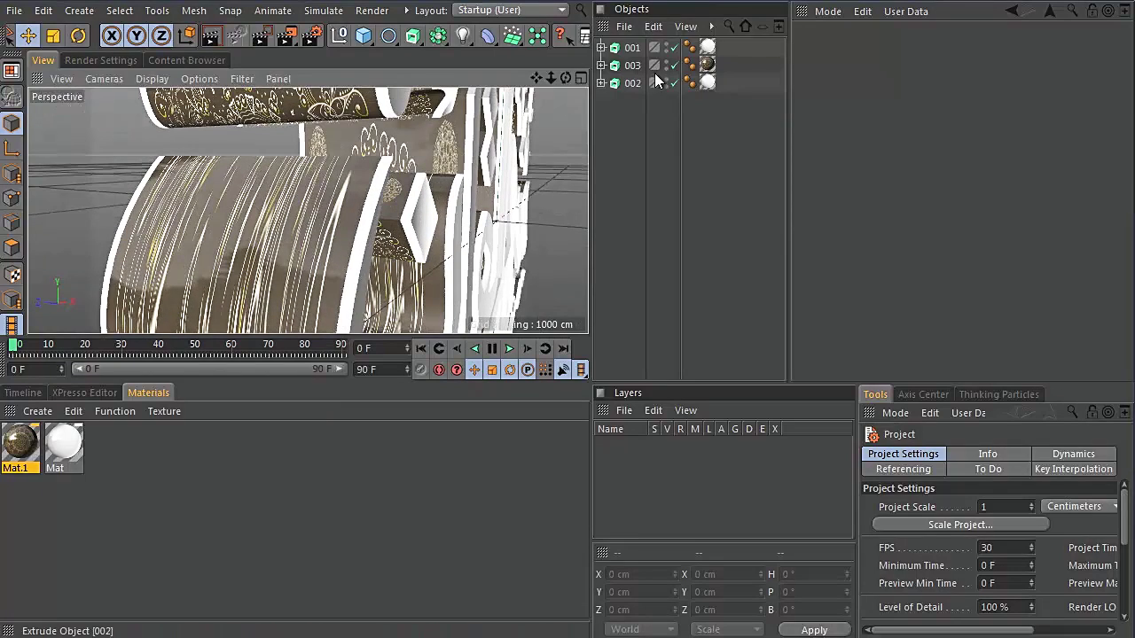
click(708, 64)
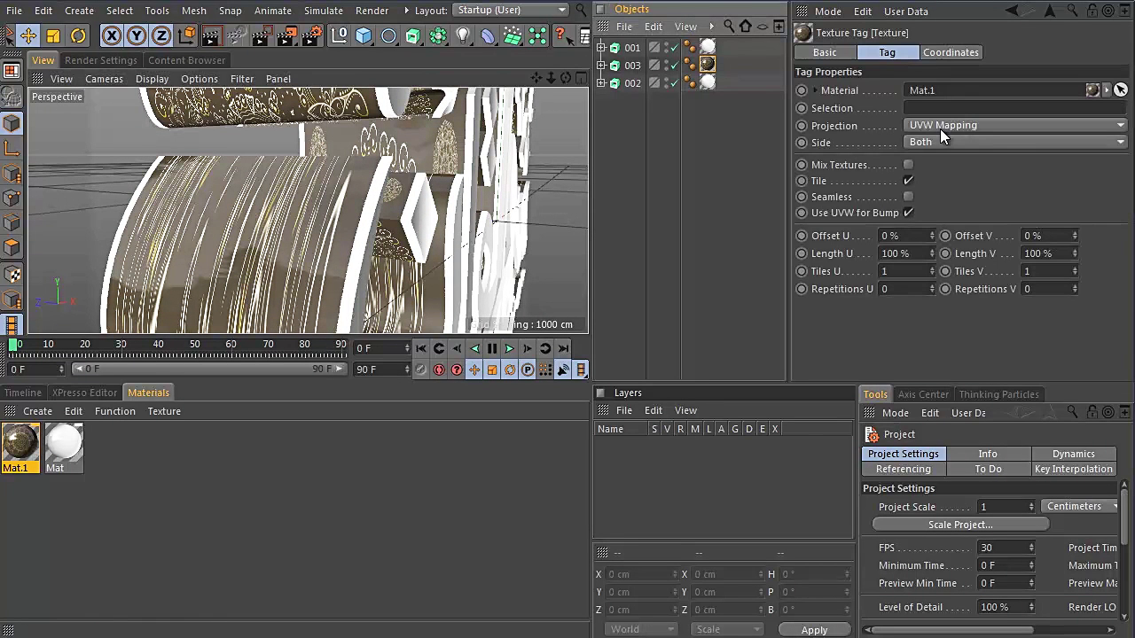
click(840, 127)
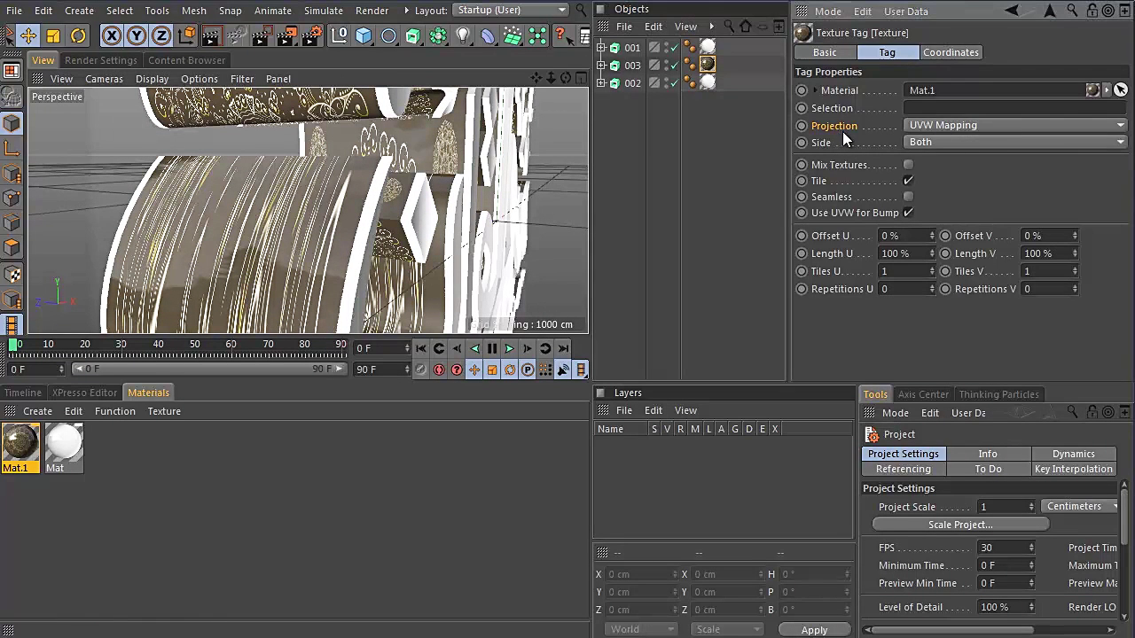
click(982, 125)
click(922, 197)
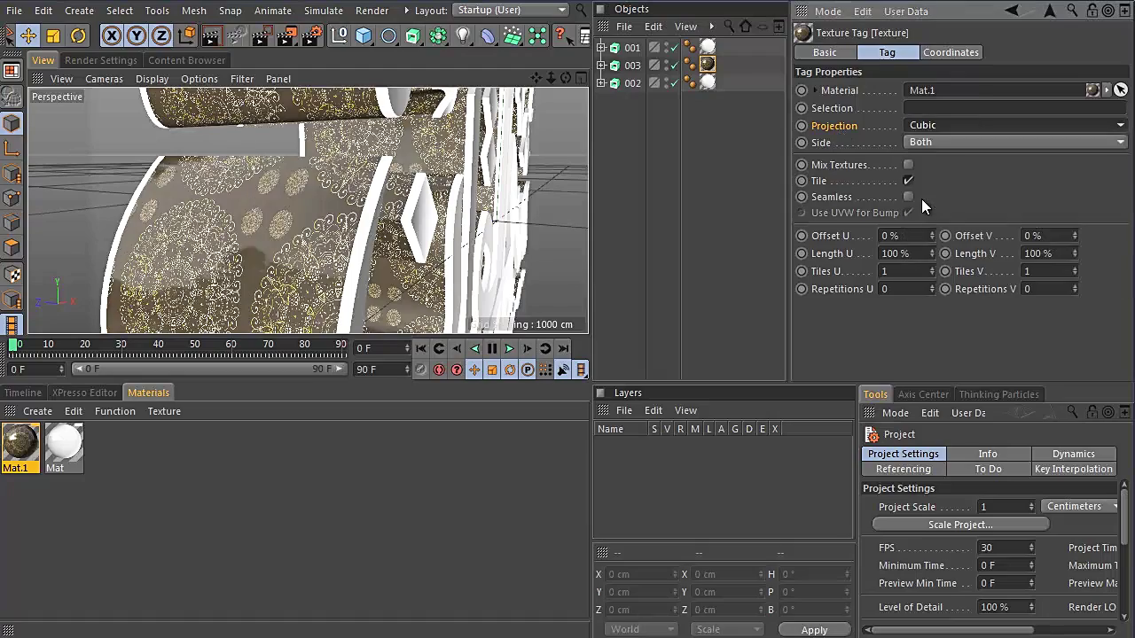
- Try adjusting the Offset U of the Mat.1 texture on extrusion 003
click(621, 125)
scroll(362, 209, down, 5)
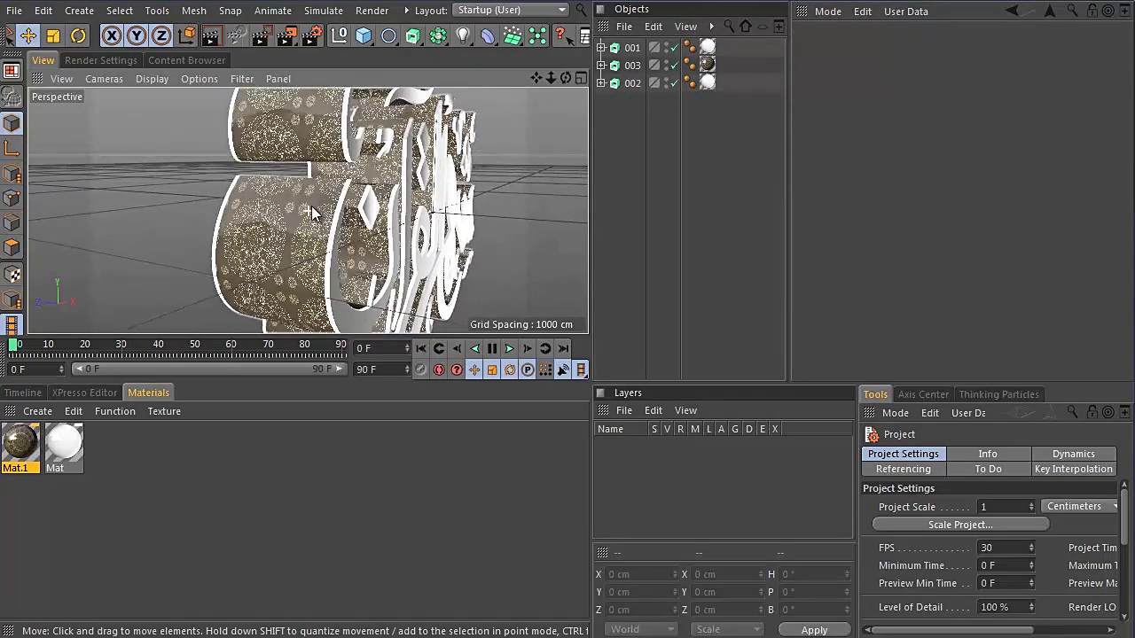
alt+drag(312, 208, 332, 236)
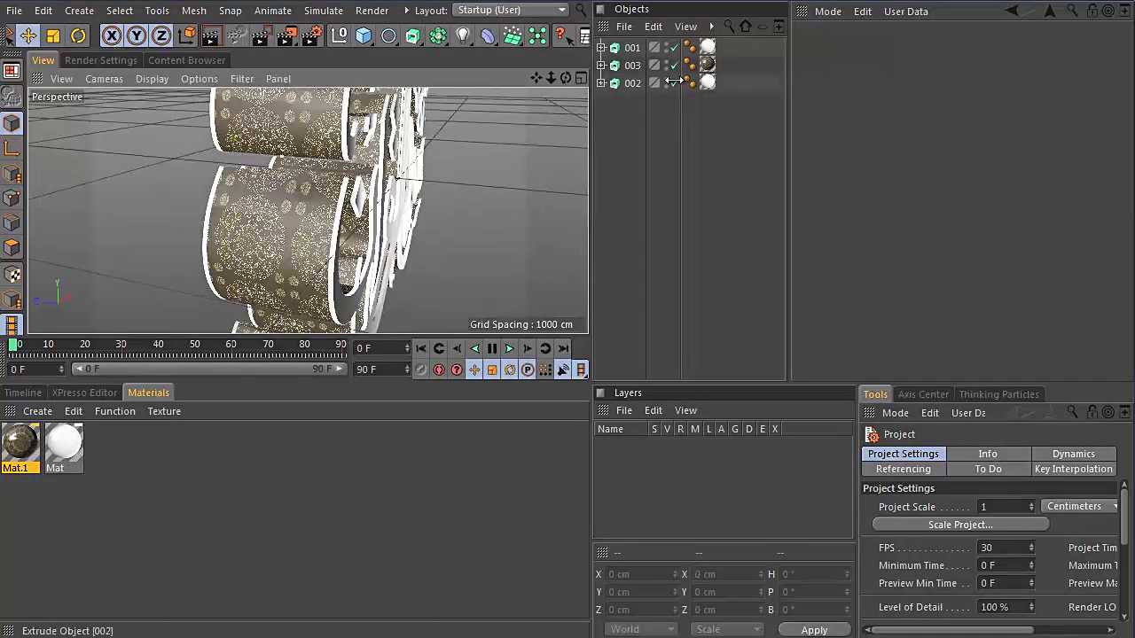
click(707, 64)
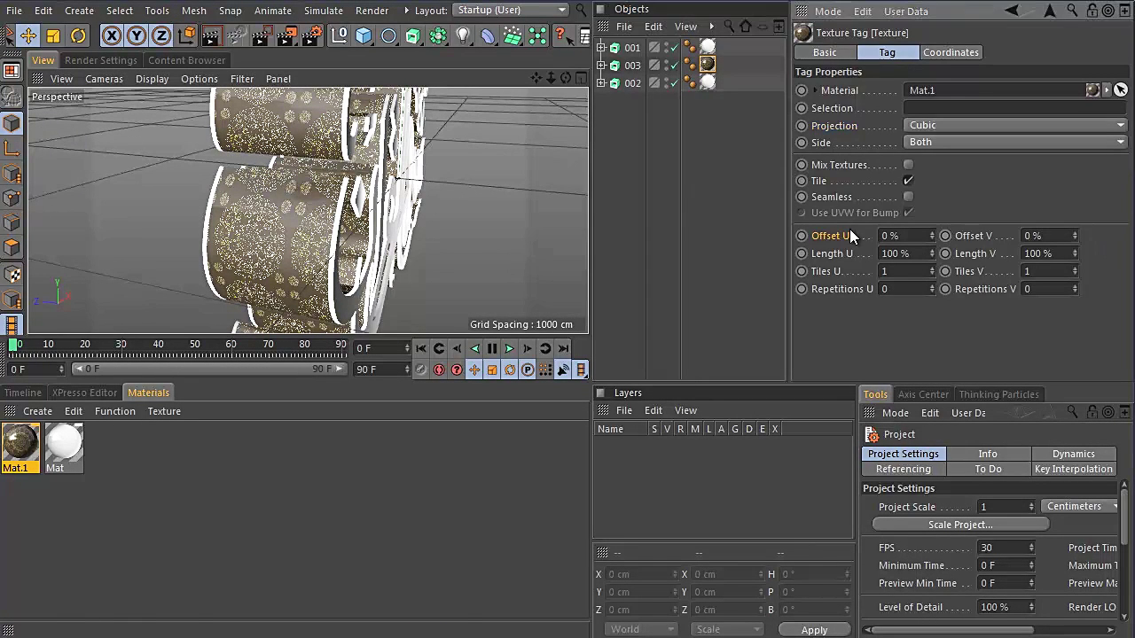
drag(932, 235, 932, 231)
click(879, 236)
key(Return)
- Render the perspective view with the whole lettering in frame to preview the applied materials
click(621, 127)
alt+drag(344, 204, 328, 288)
scroll(266, 232, down, 4)
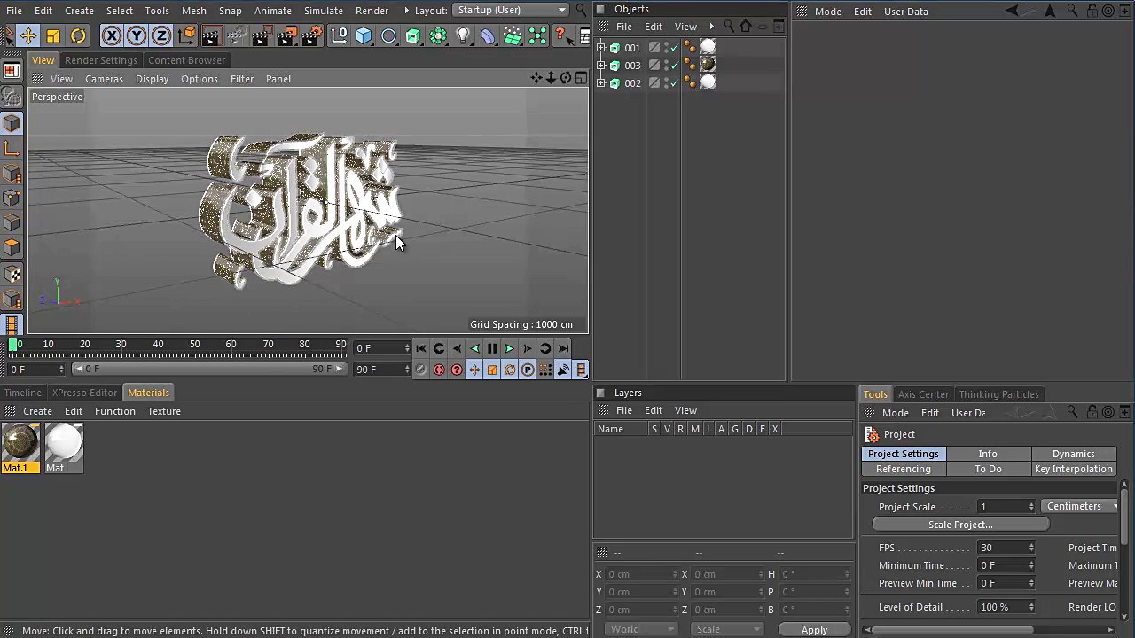
click(210, 35)
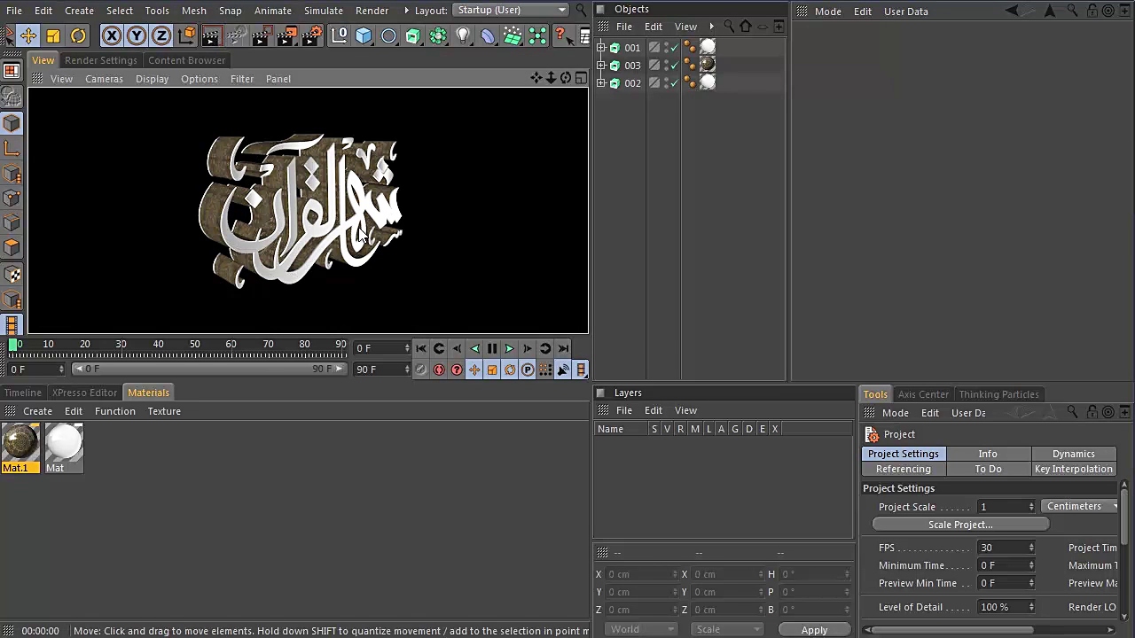